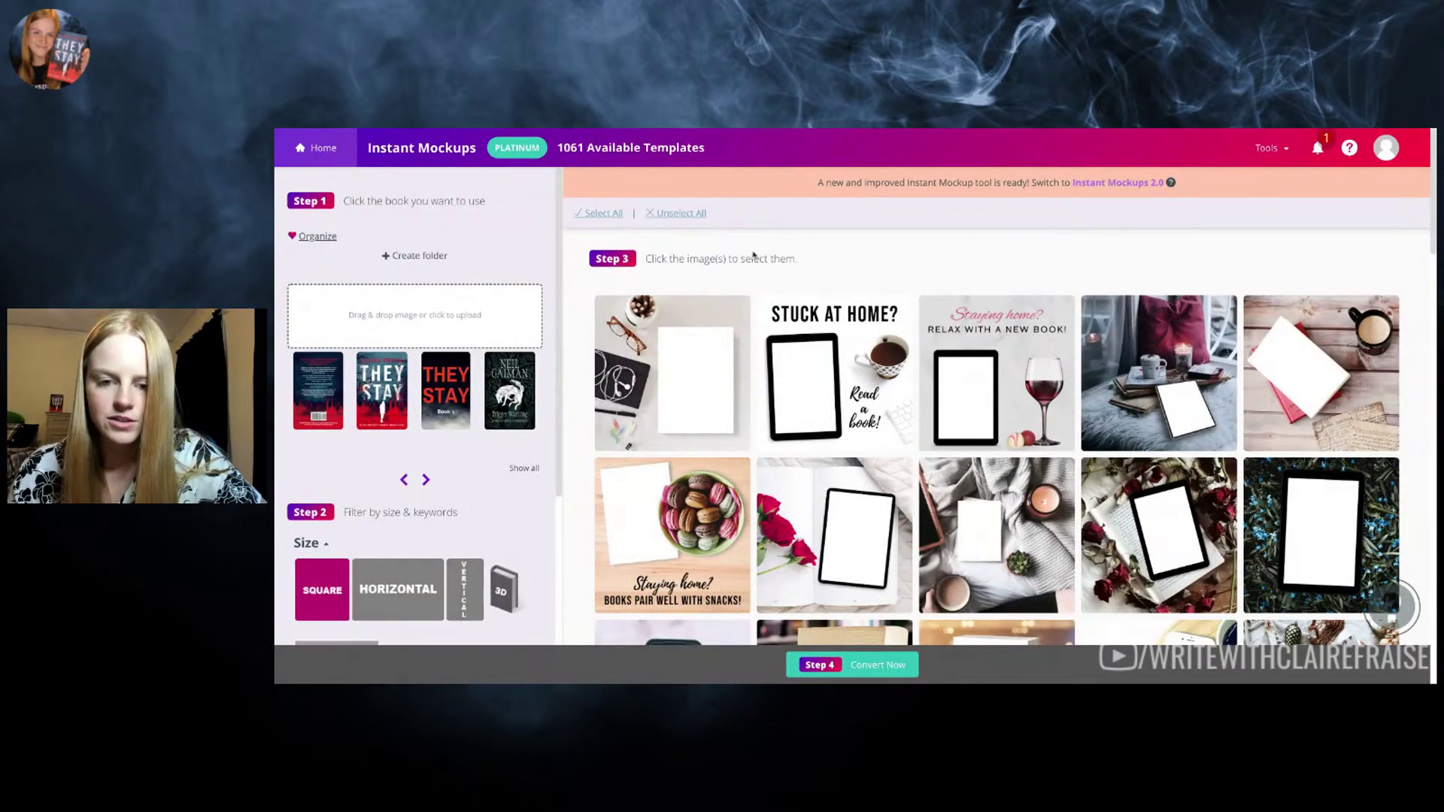
Step: Browse the square mockup templates to see the available book, tablet and phone scenes
scroll(1059, 308, down, 1)
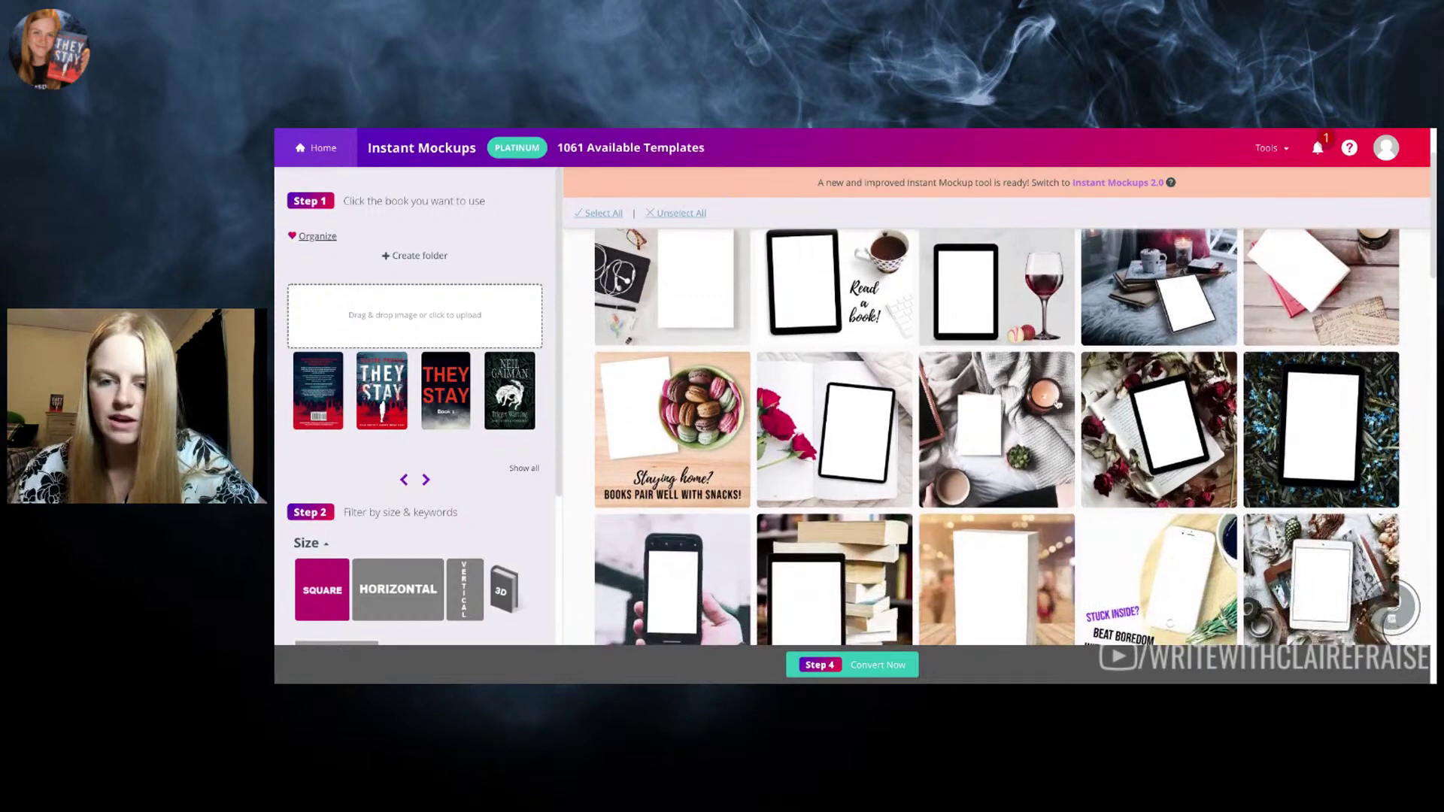
scroll(1077, 406, down, 1)
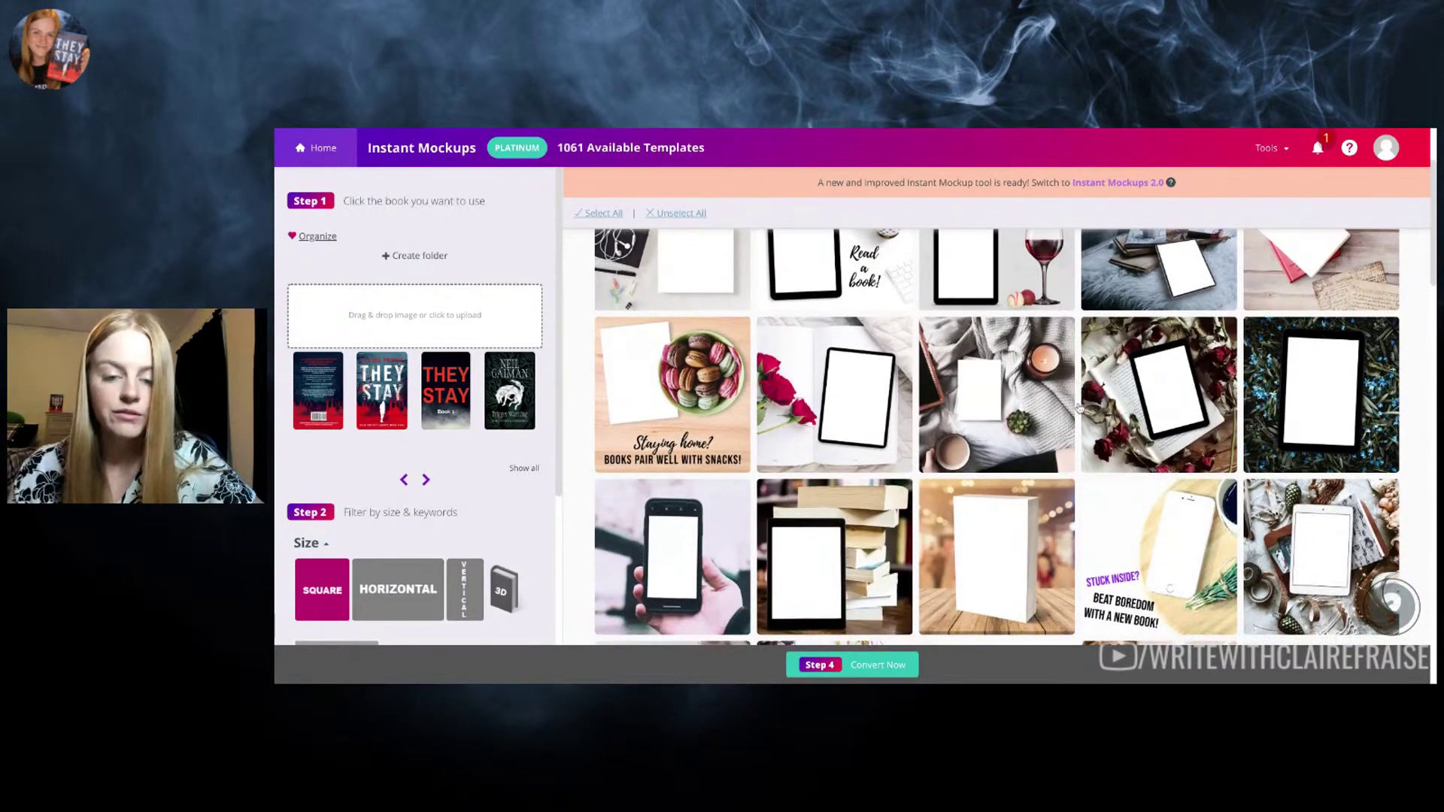
scroll(1078, 407, down, 1)
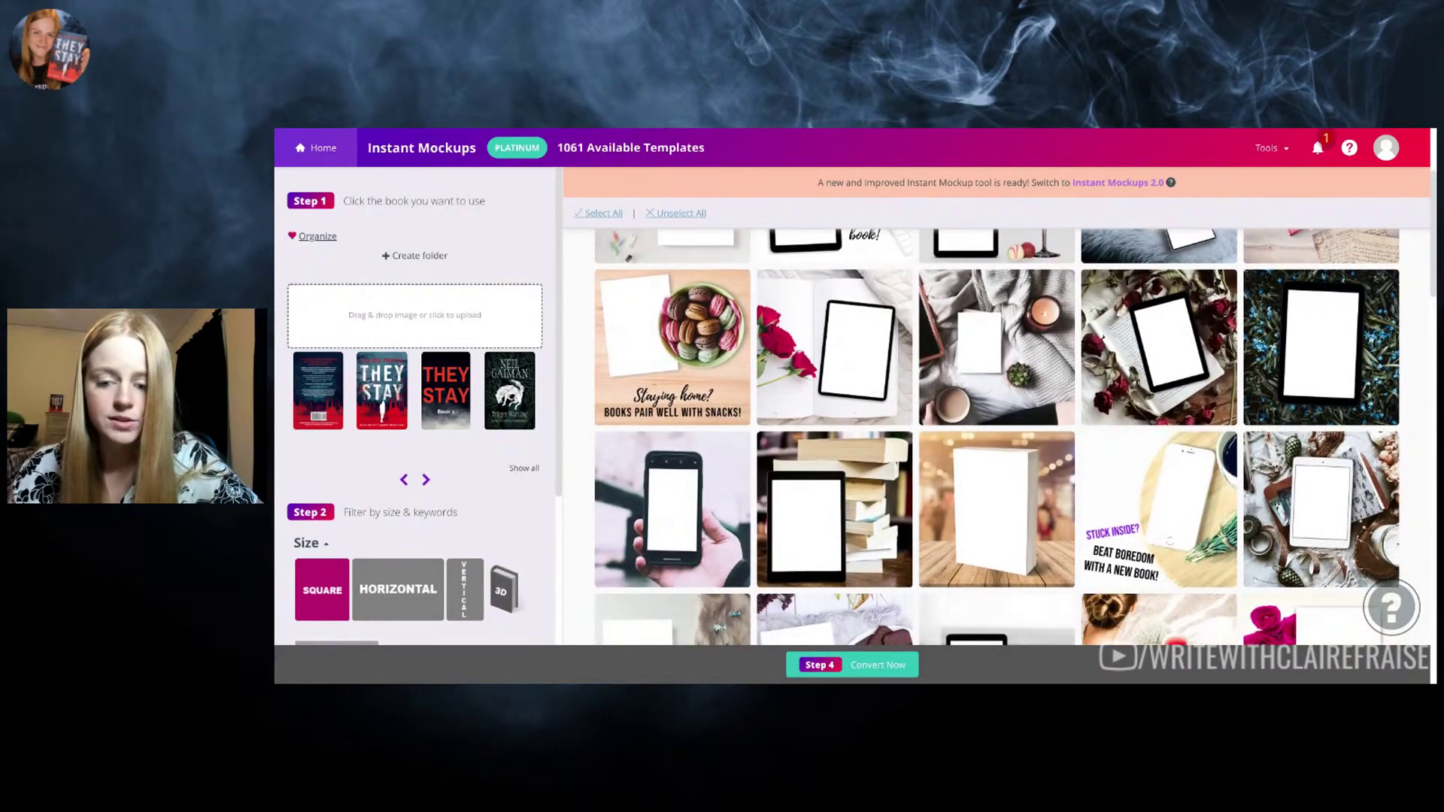
scroll(997, 436, up, 3)
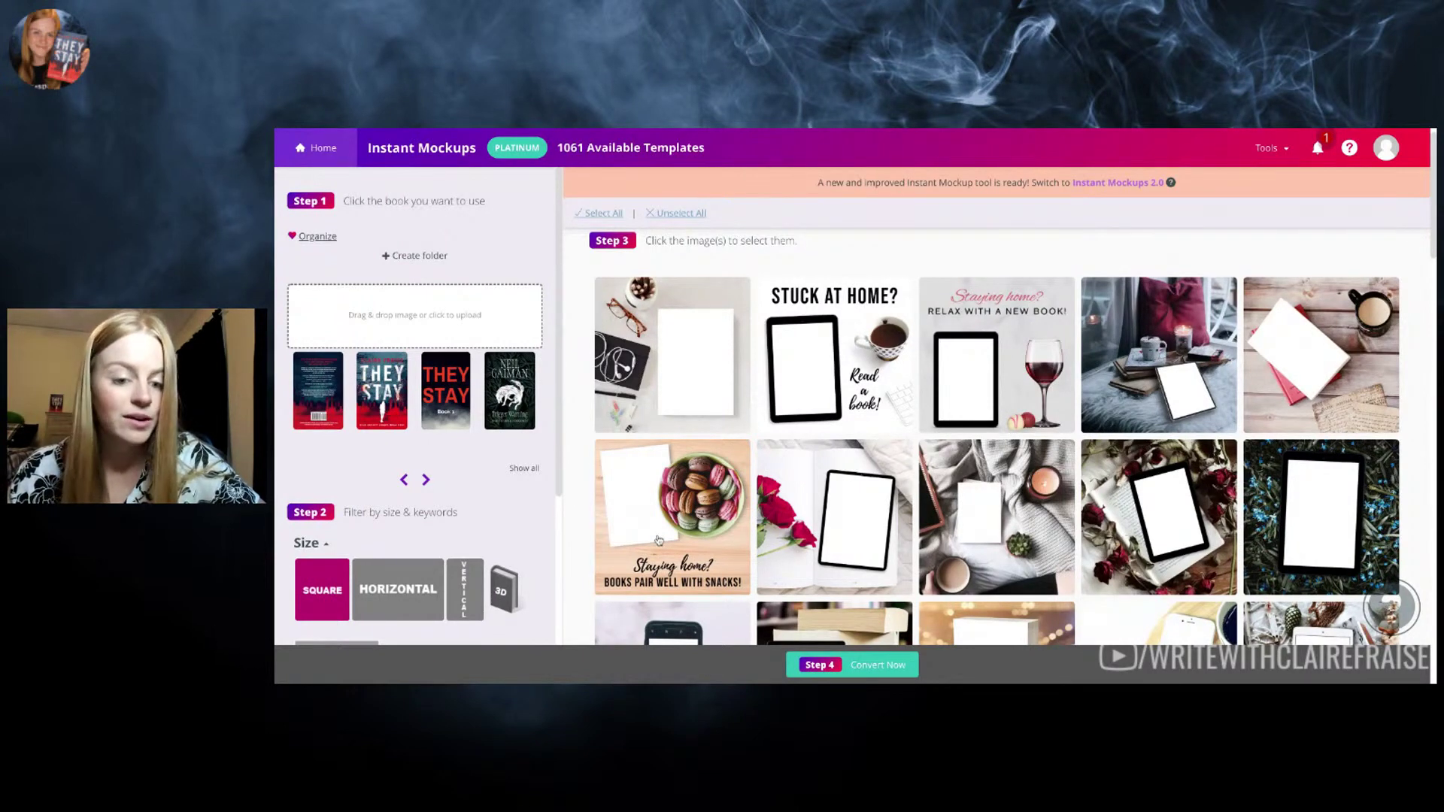
scroll(658, 540, down, 1)
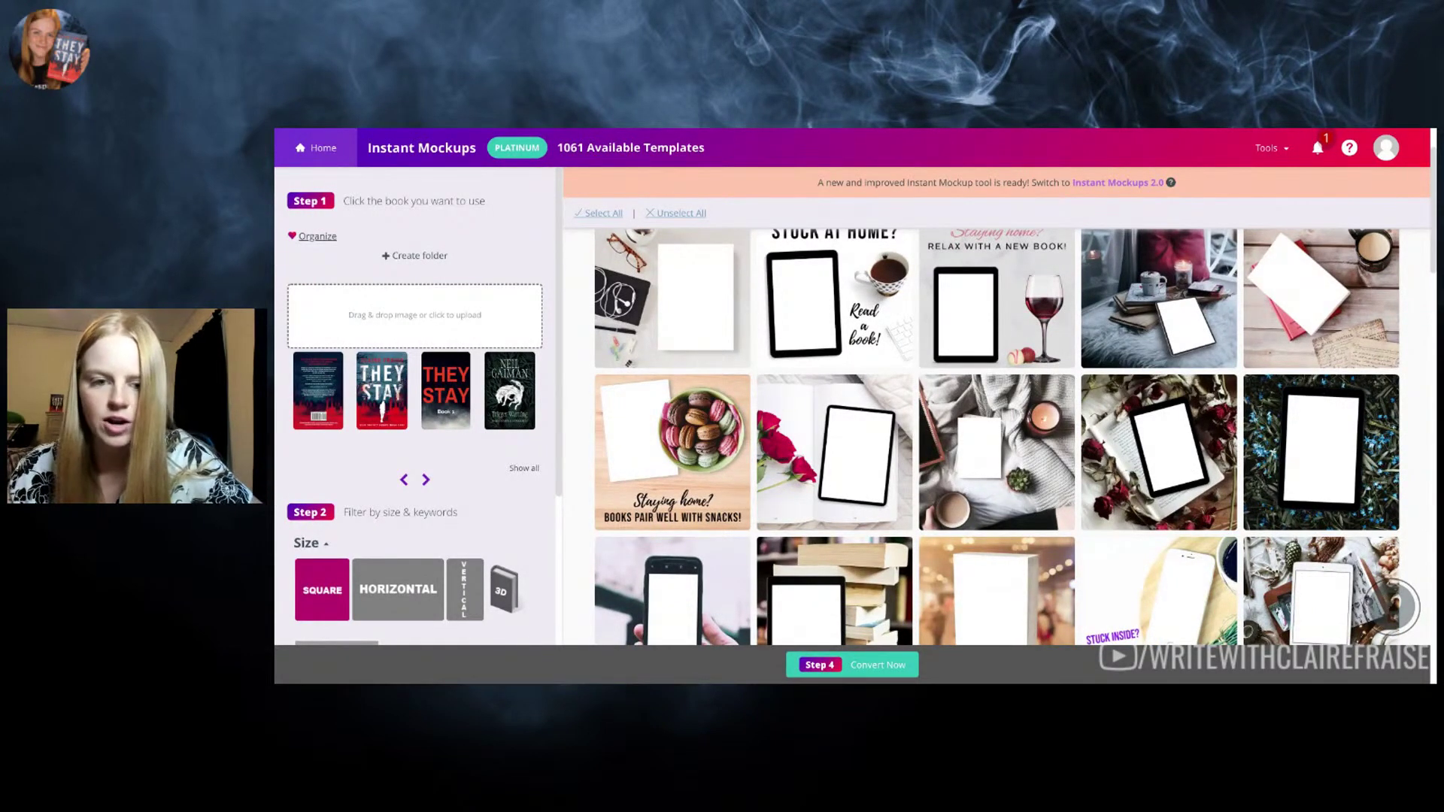
scroll(997, 439, down, 5)
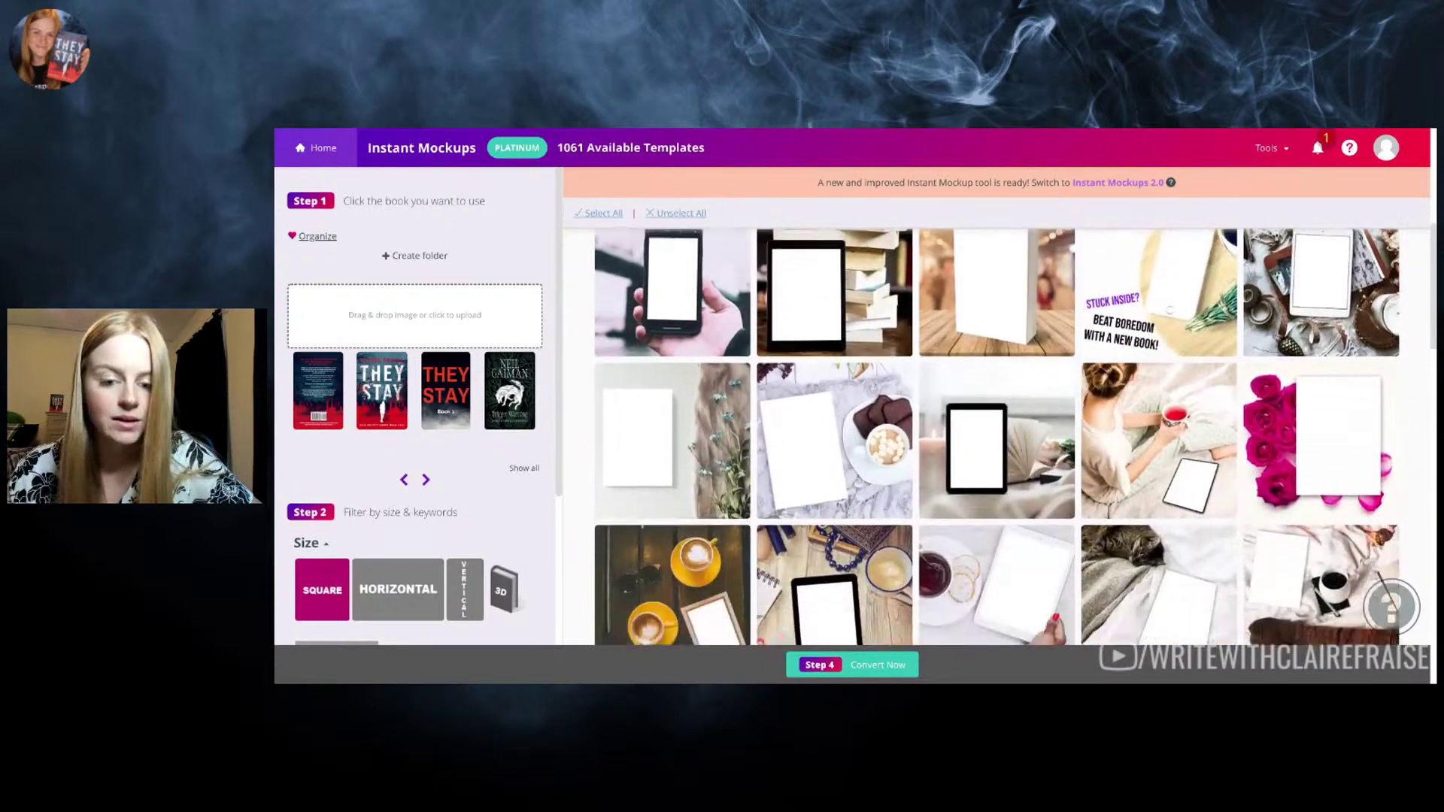
scroll(997, 439, down, 3)
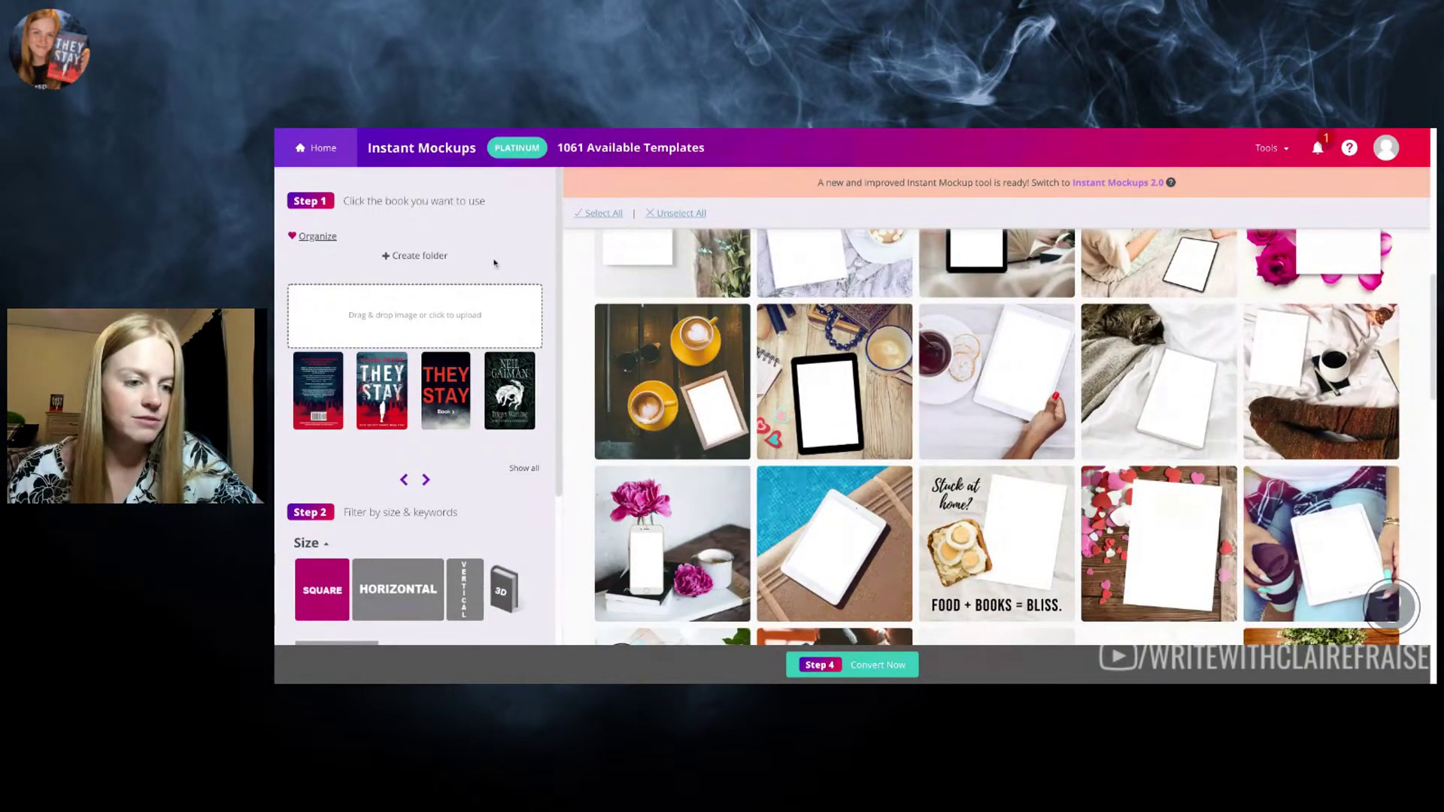
Step: Choose the blue-and-red THEY STAY front cover as the book and add Horizontal to the template size filter
scroll(495, 262, down, 1)
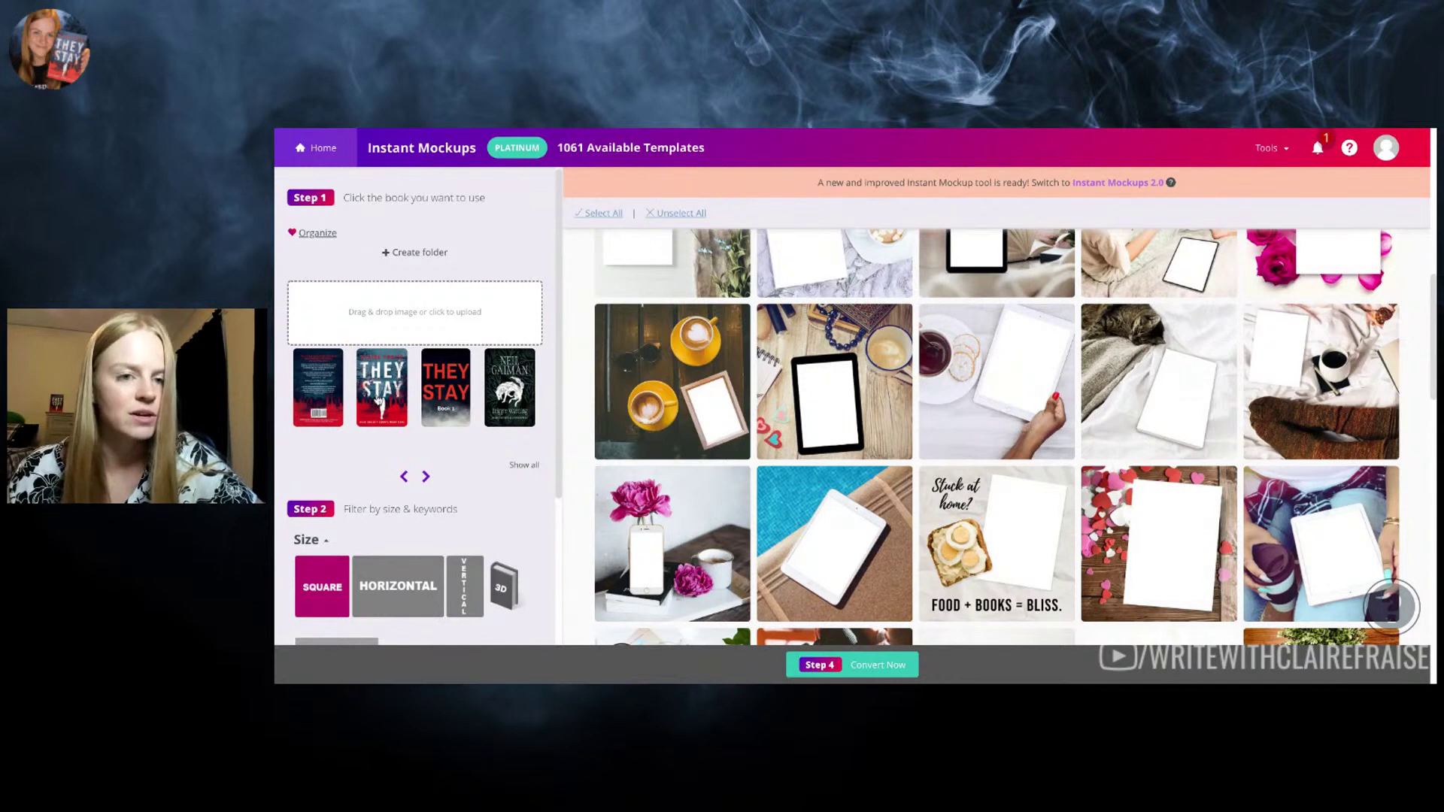
click(378, 399)
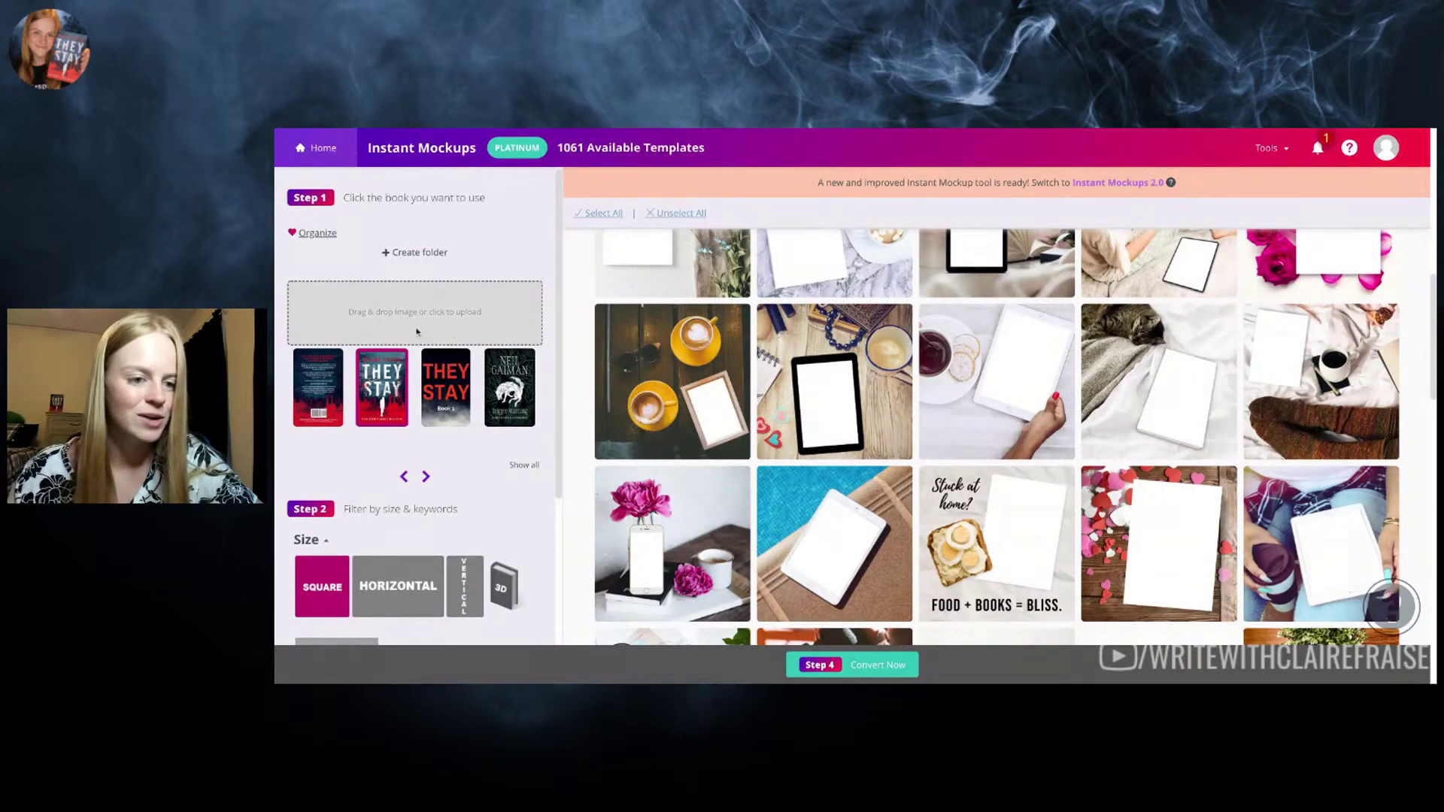
scroll(500, 487, down, 3)
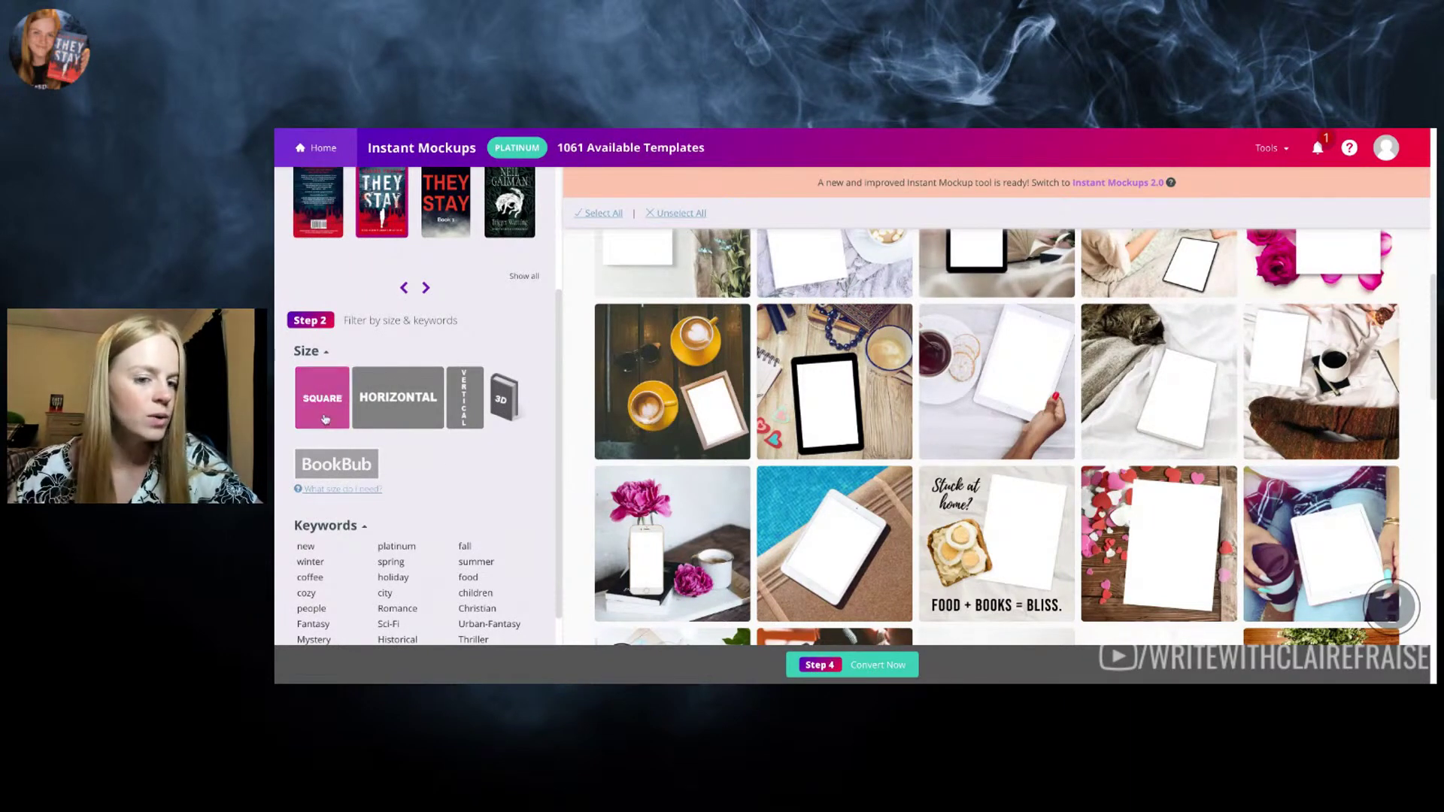
click(392, 404)
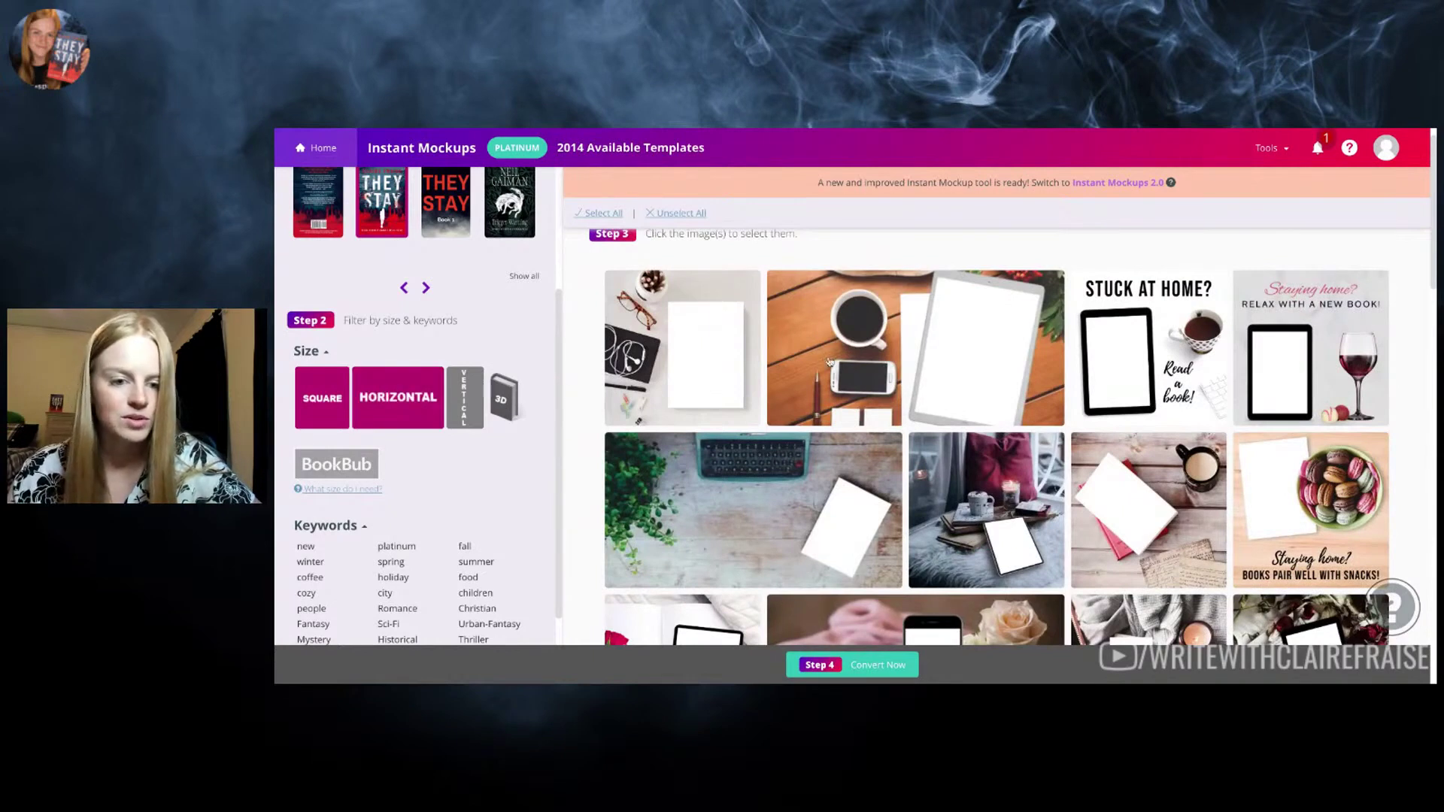
Step: Filter the mockup templates by the Thriller keyword
scroll(558, 487, down, 3)
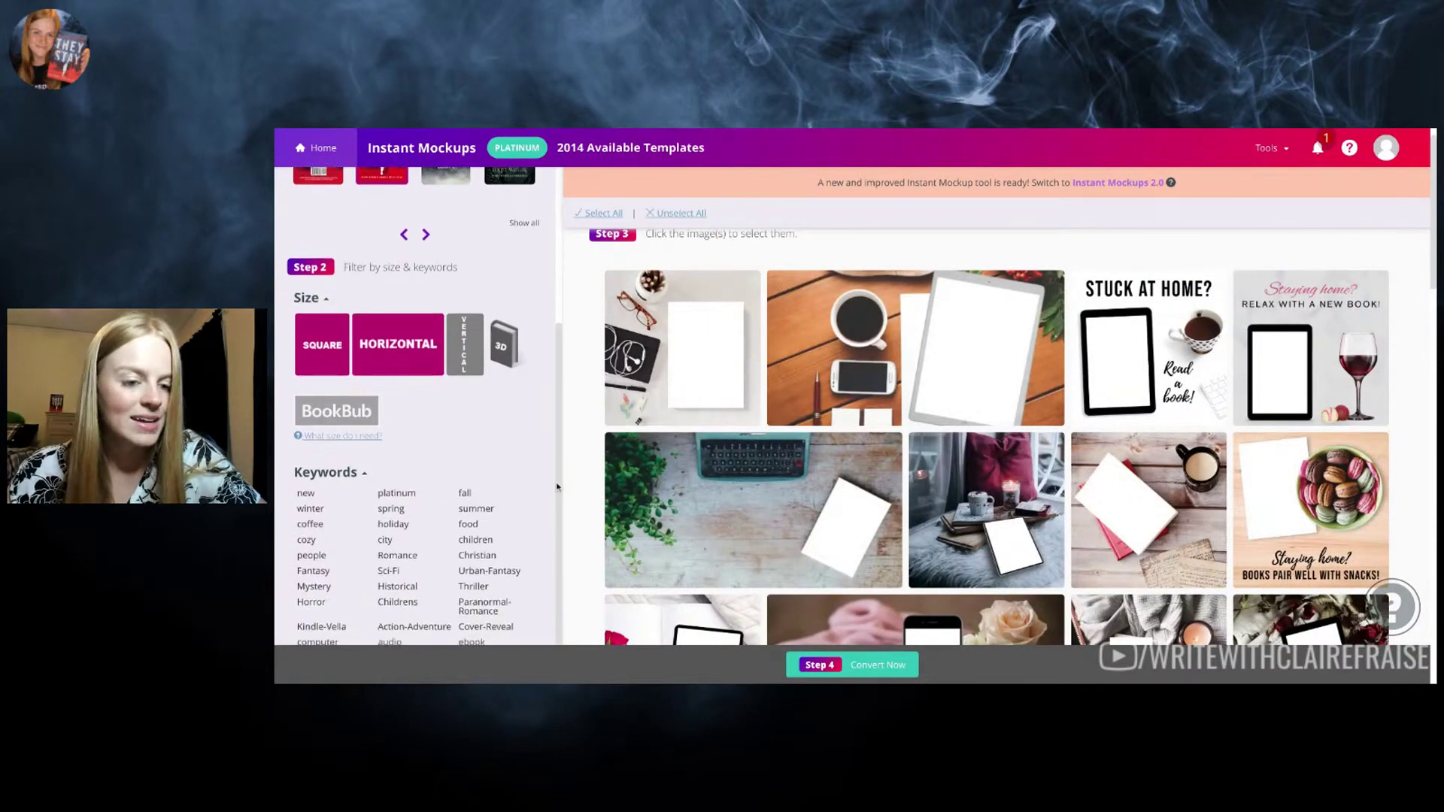
scroll(491, 381, down, 1)
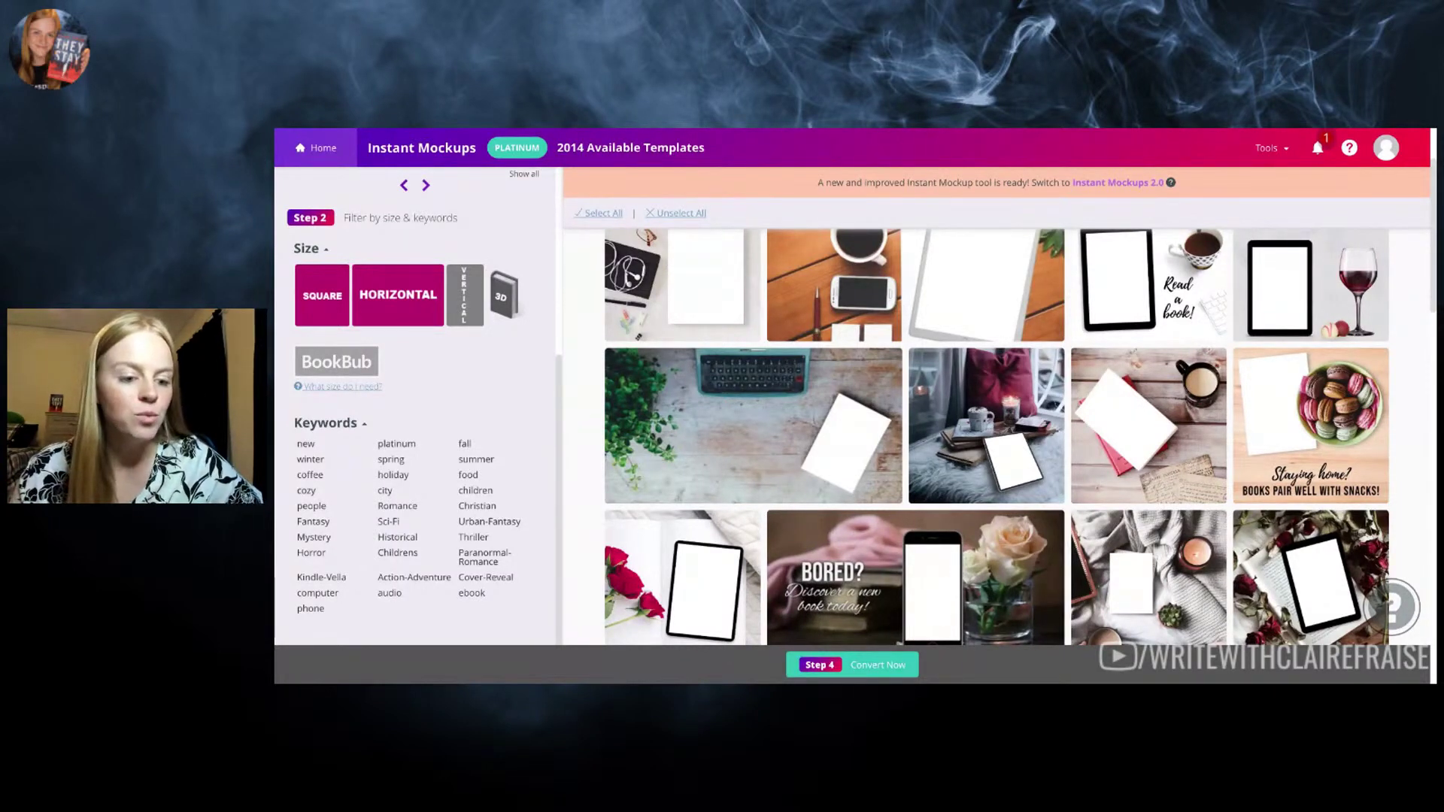
click(481, 540)
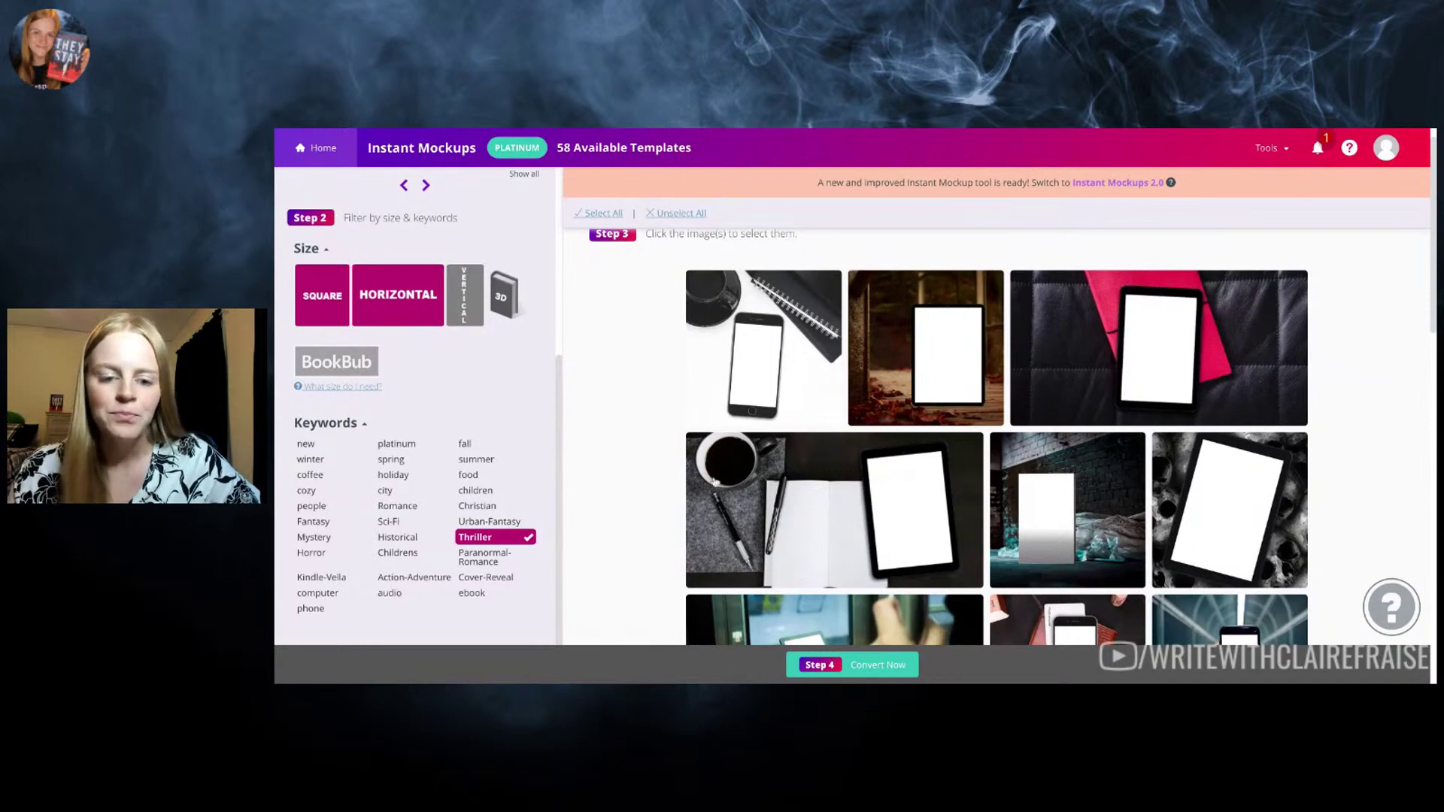
Step: Examine the thriller mockup templates for scenes that suit the book
scroll(729, 432, down, 3)
scroll(729, 430, down, 2)
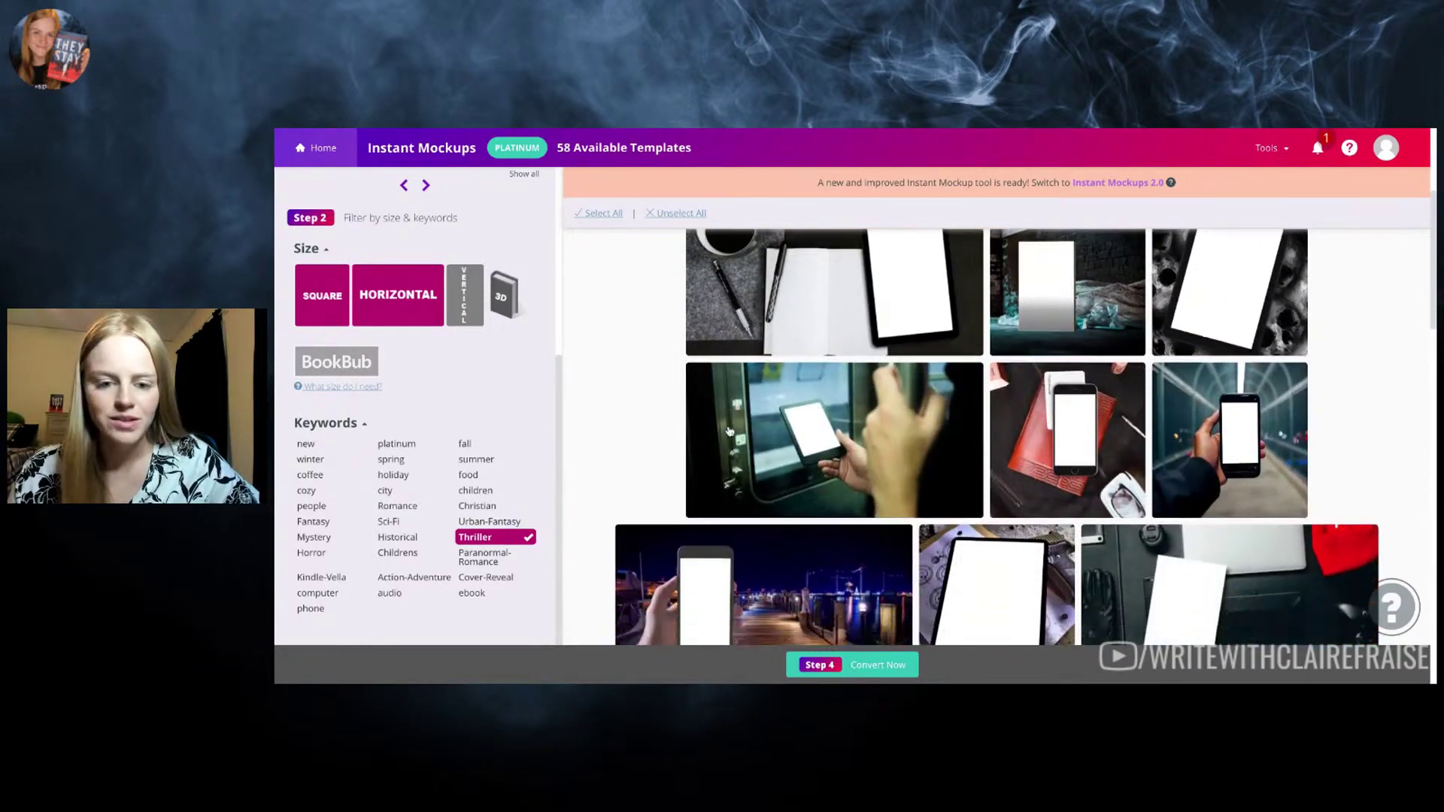
scroll(641, 380, down, 1)
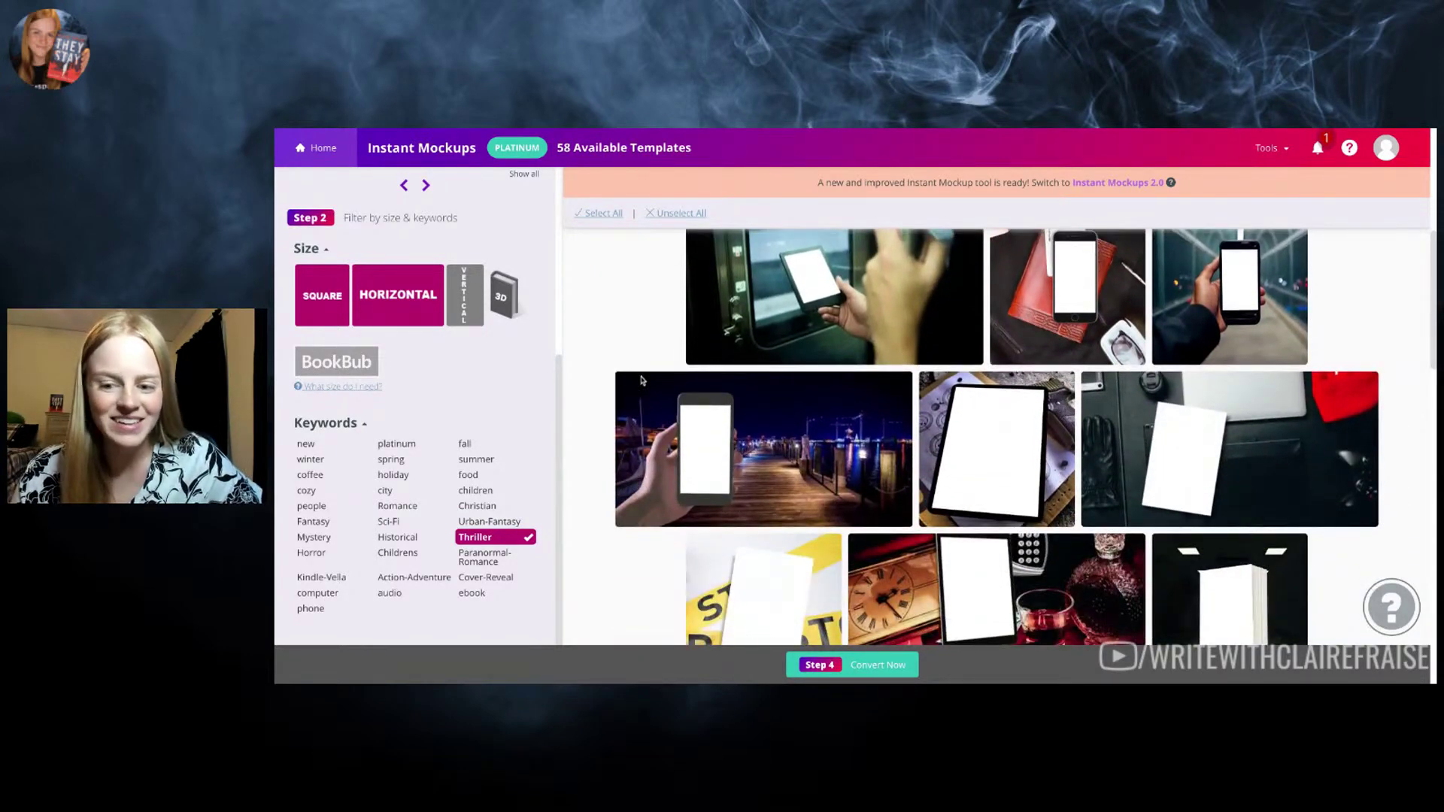
scroll(632, 484, down, 3)
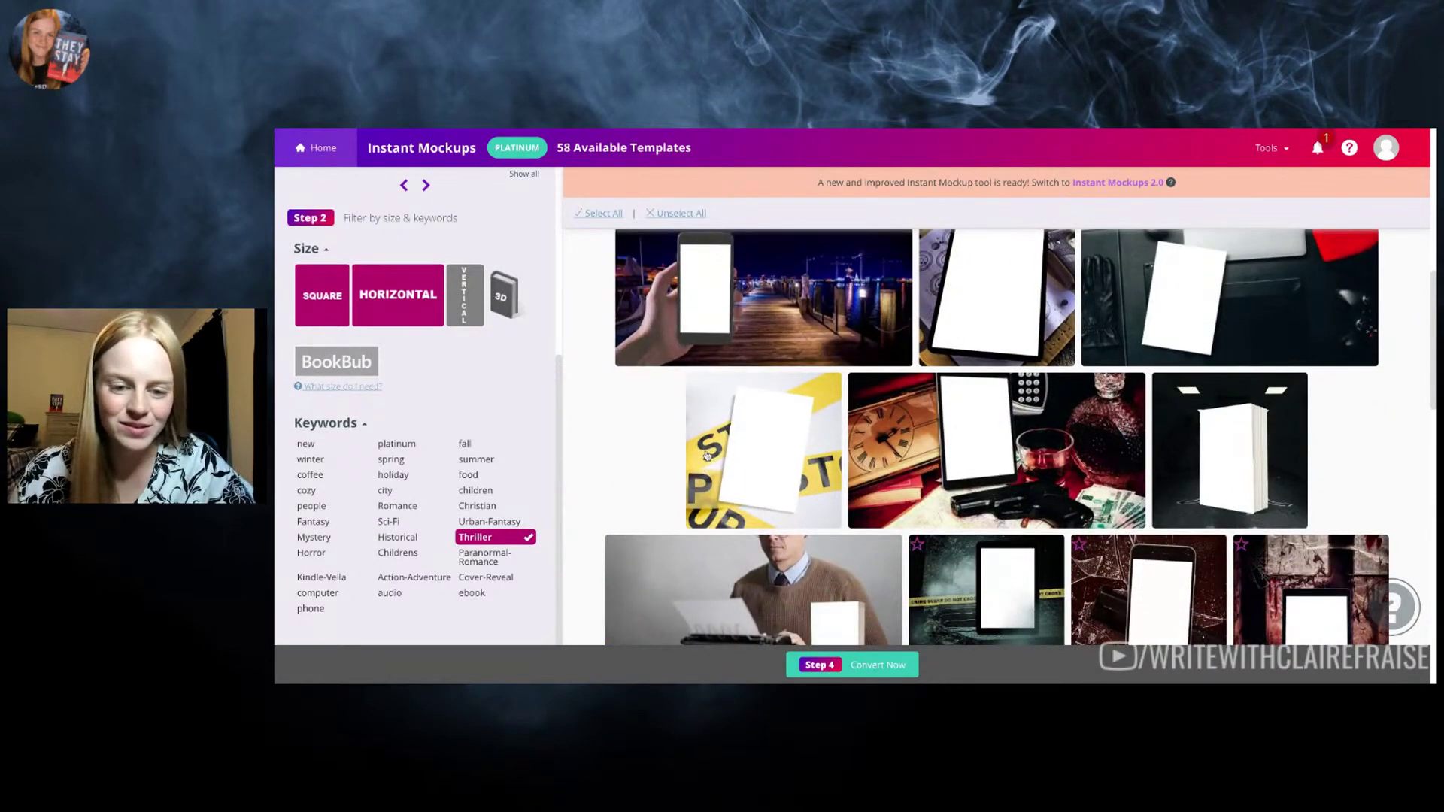
scroll(621, 483, down, 3)
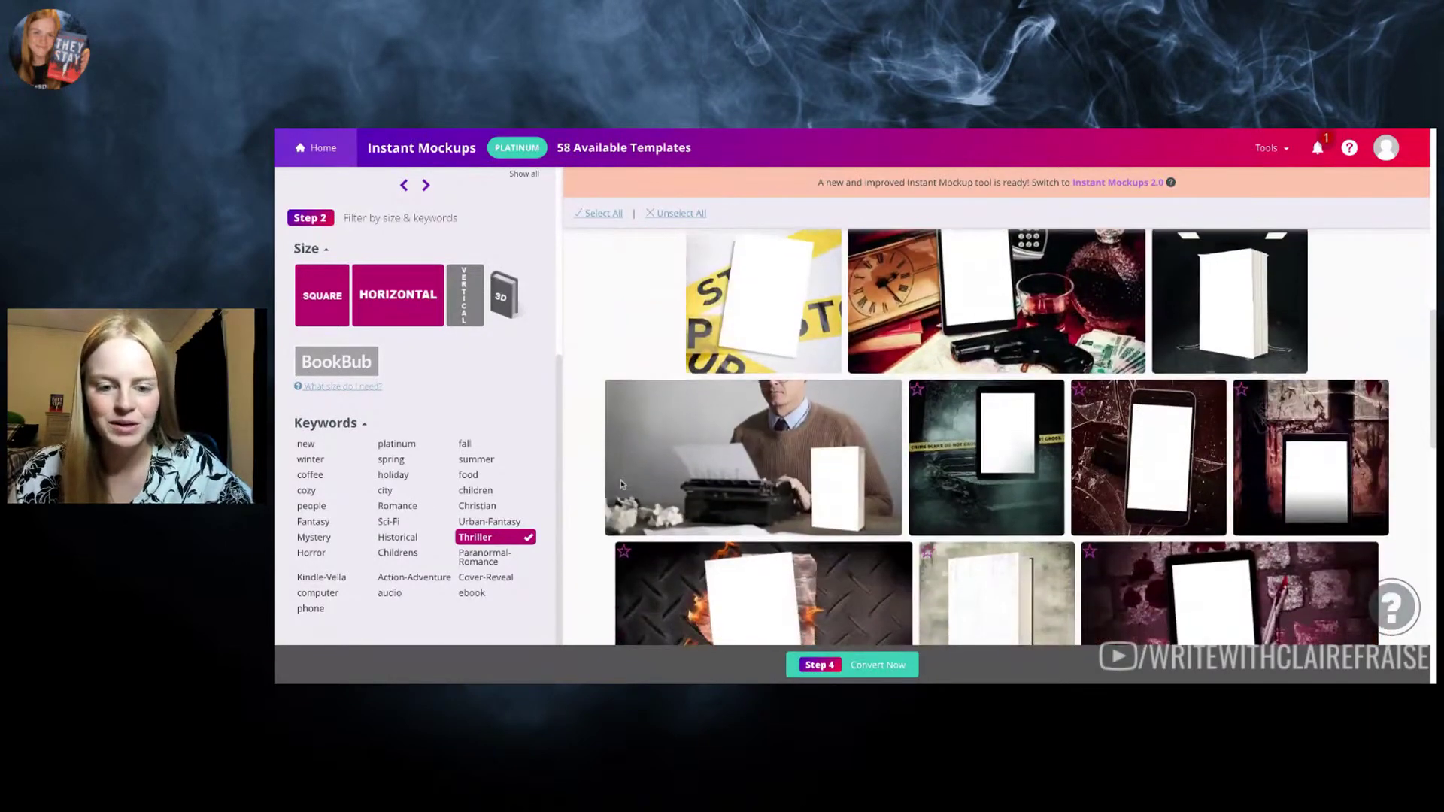
scroll(621, 484, down, 2)
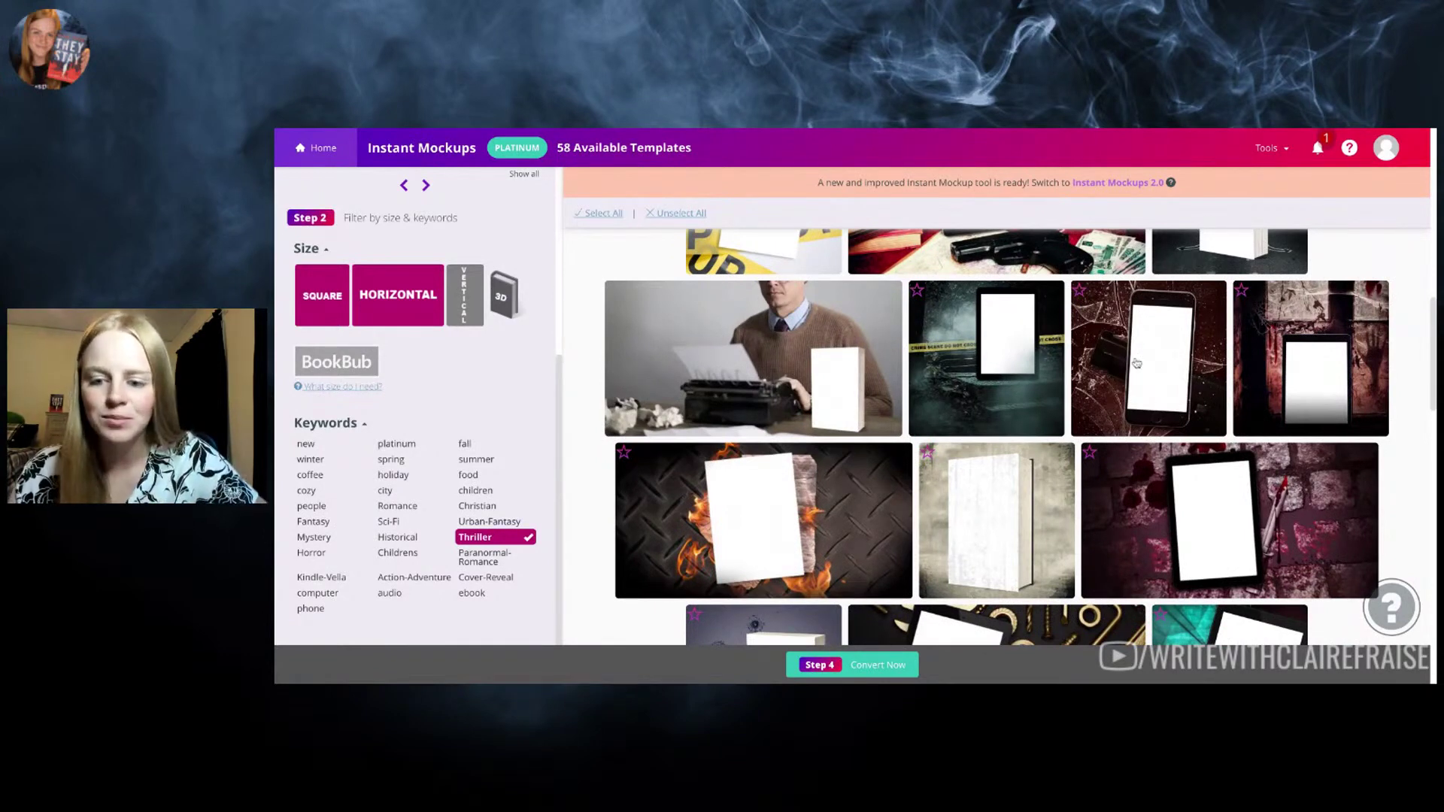
scroll(1126, 399, down, 2)
scroll(1125, 400, down, 2)
scroll(1126, 399, down, 5)
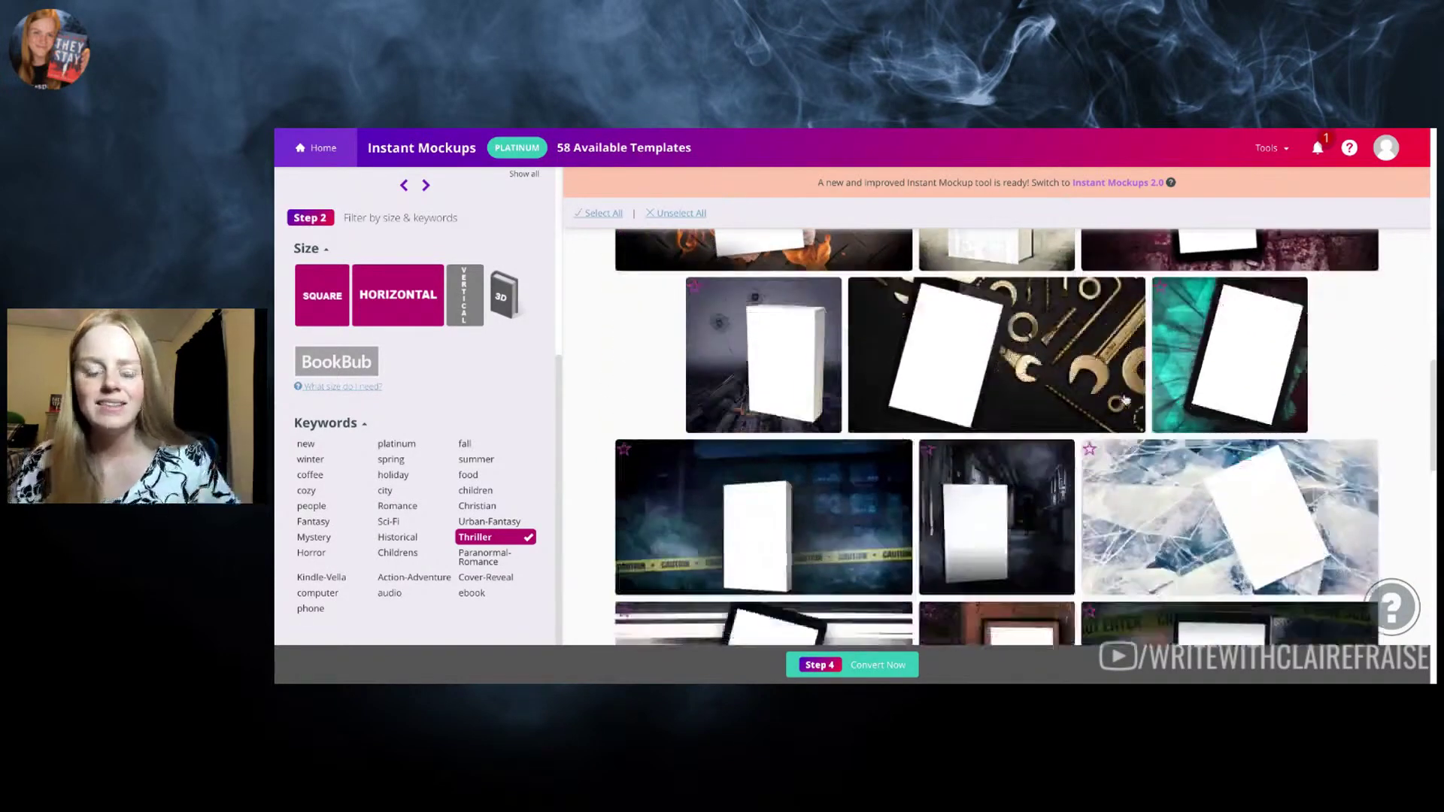
scroll(1095, 432, down, 6)
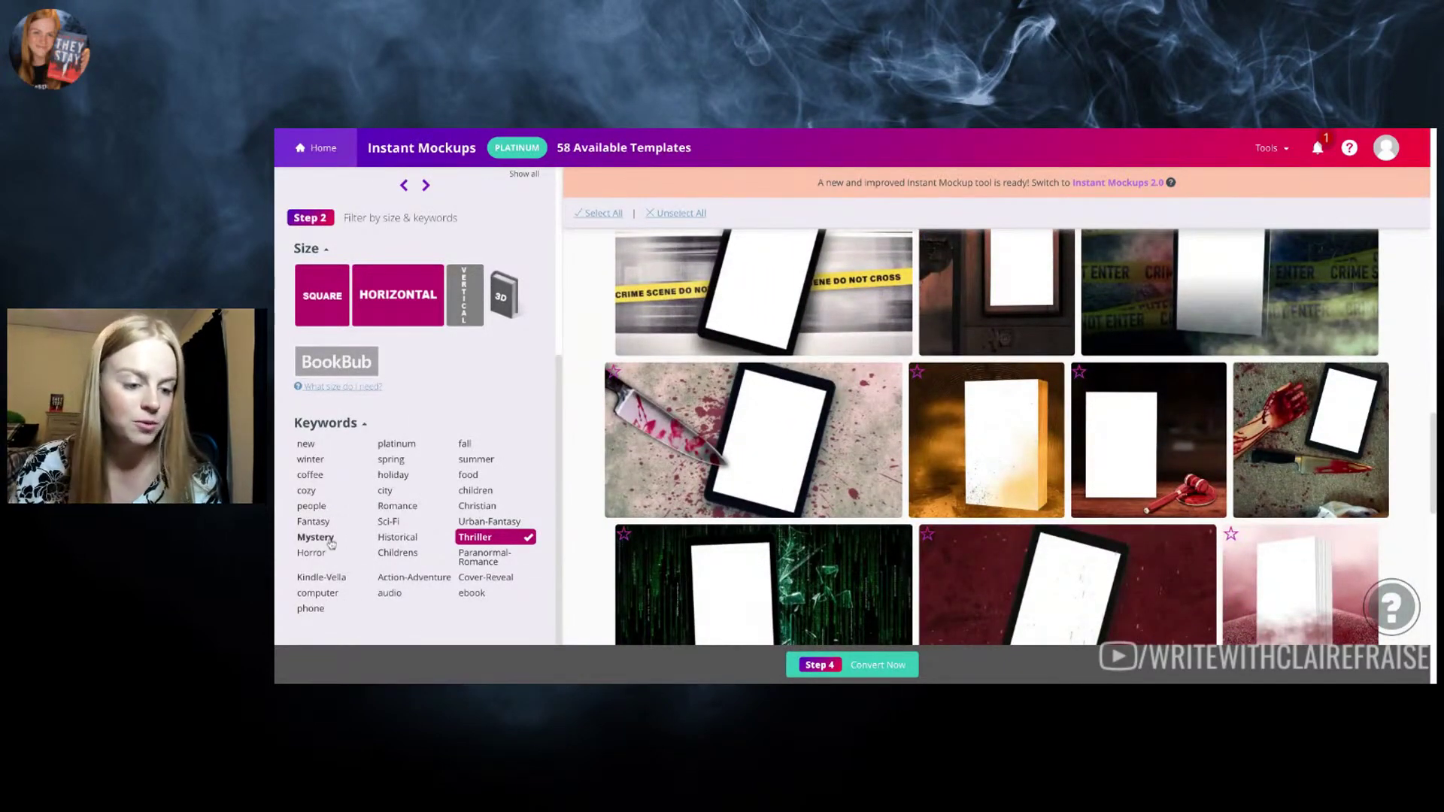
Step: Add the Cover-Reveal and Horror keywords to the template filter
click(478, 578)
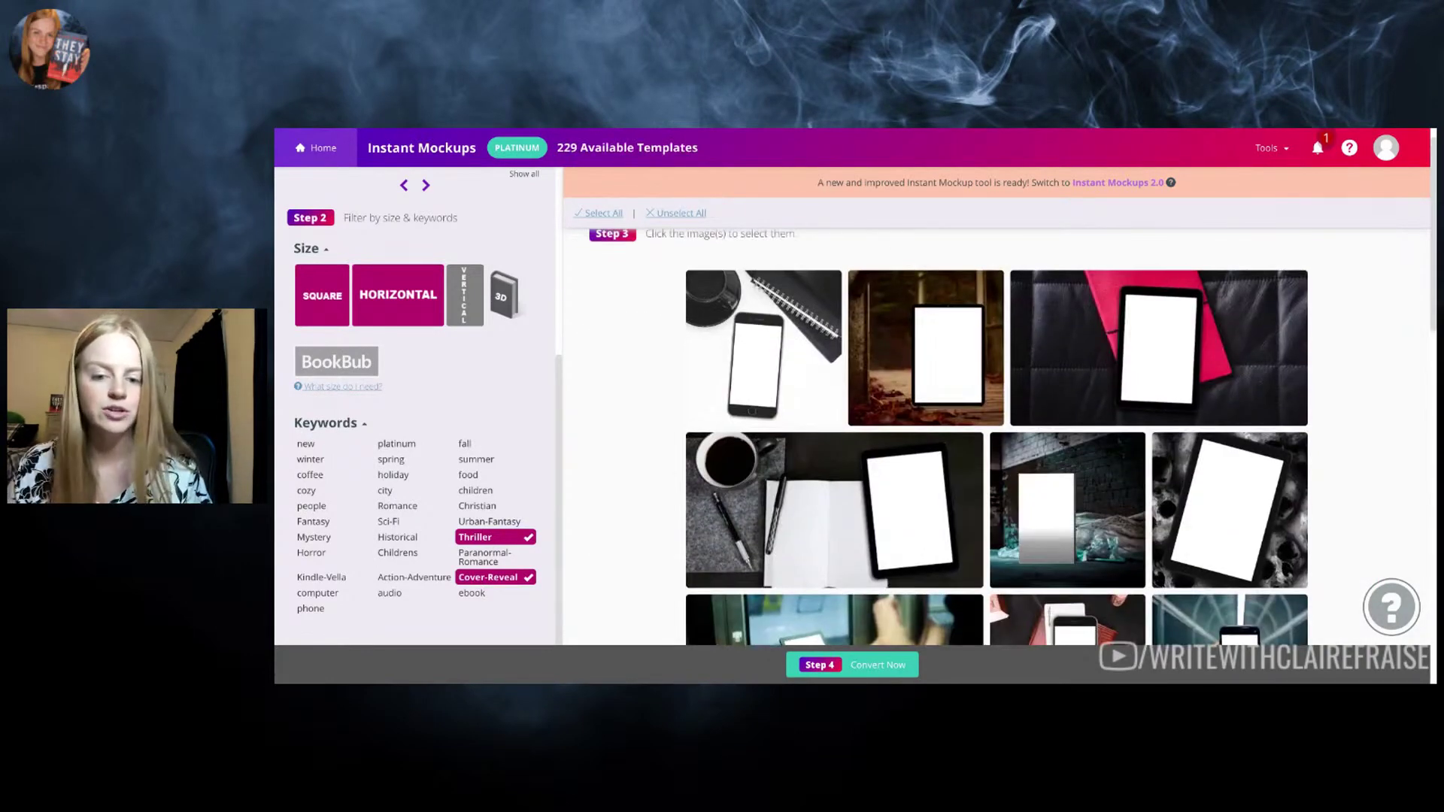
scroll(968, 432, down, 10)
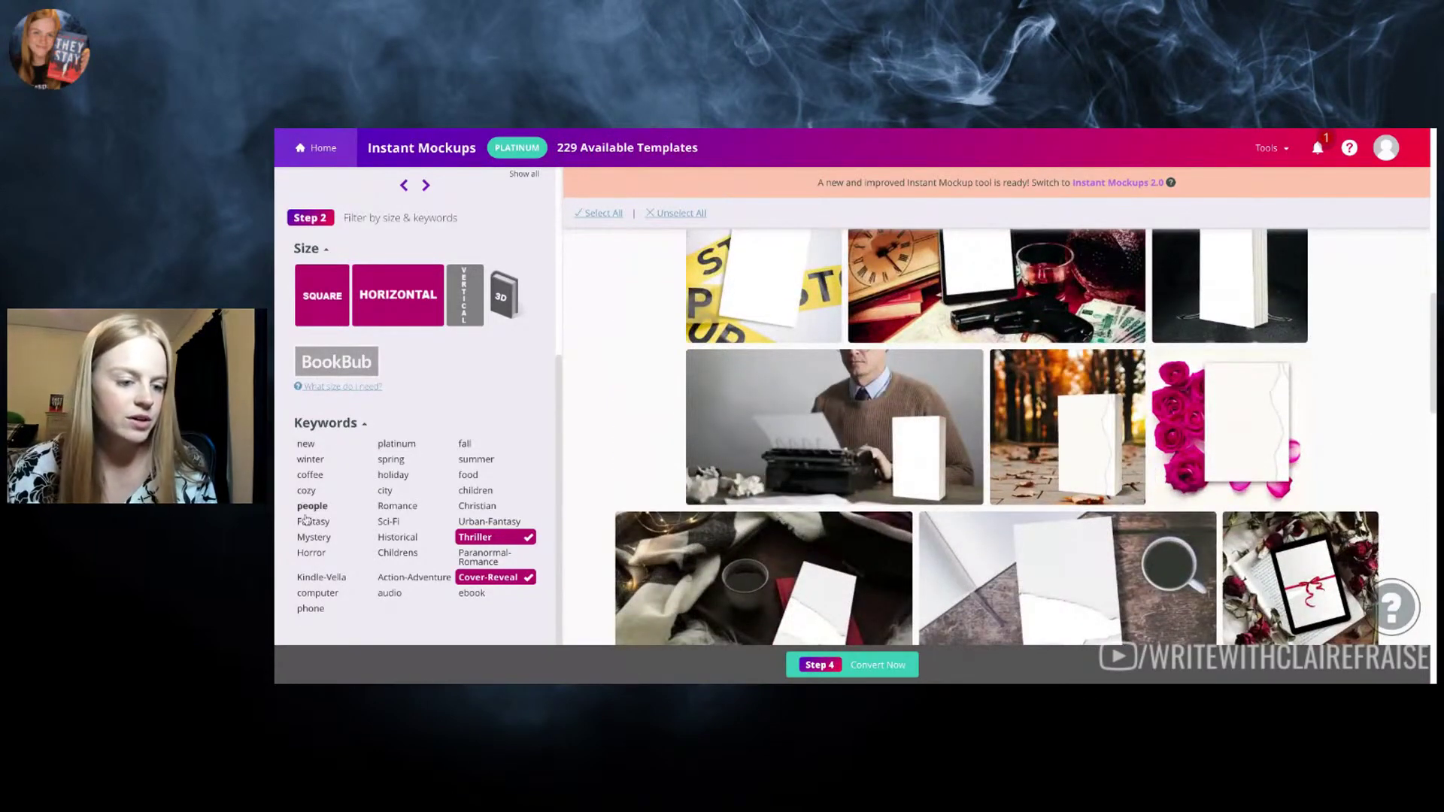
click(313, 556)
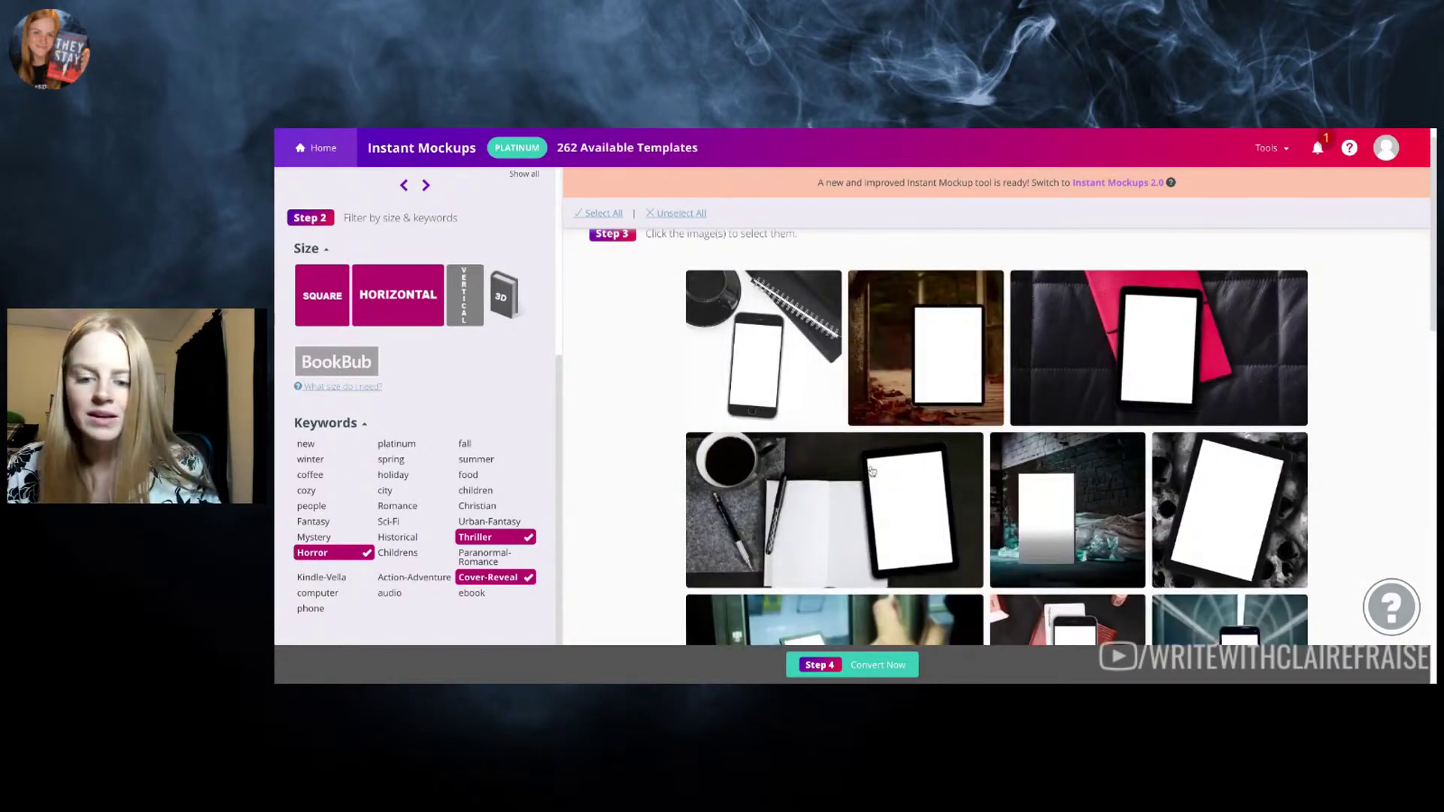
Step: Select the square cover-reveal template showing a standing book among autumn trees and fallen leaves
scroll(871, 471, down, 5)
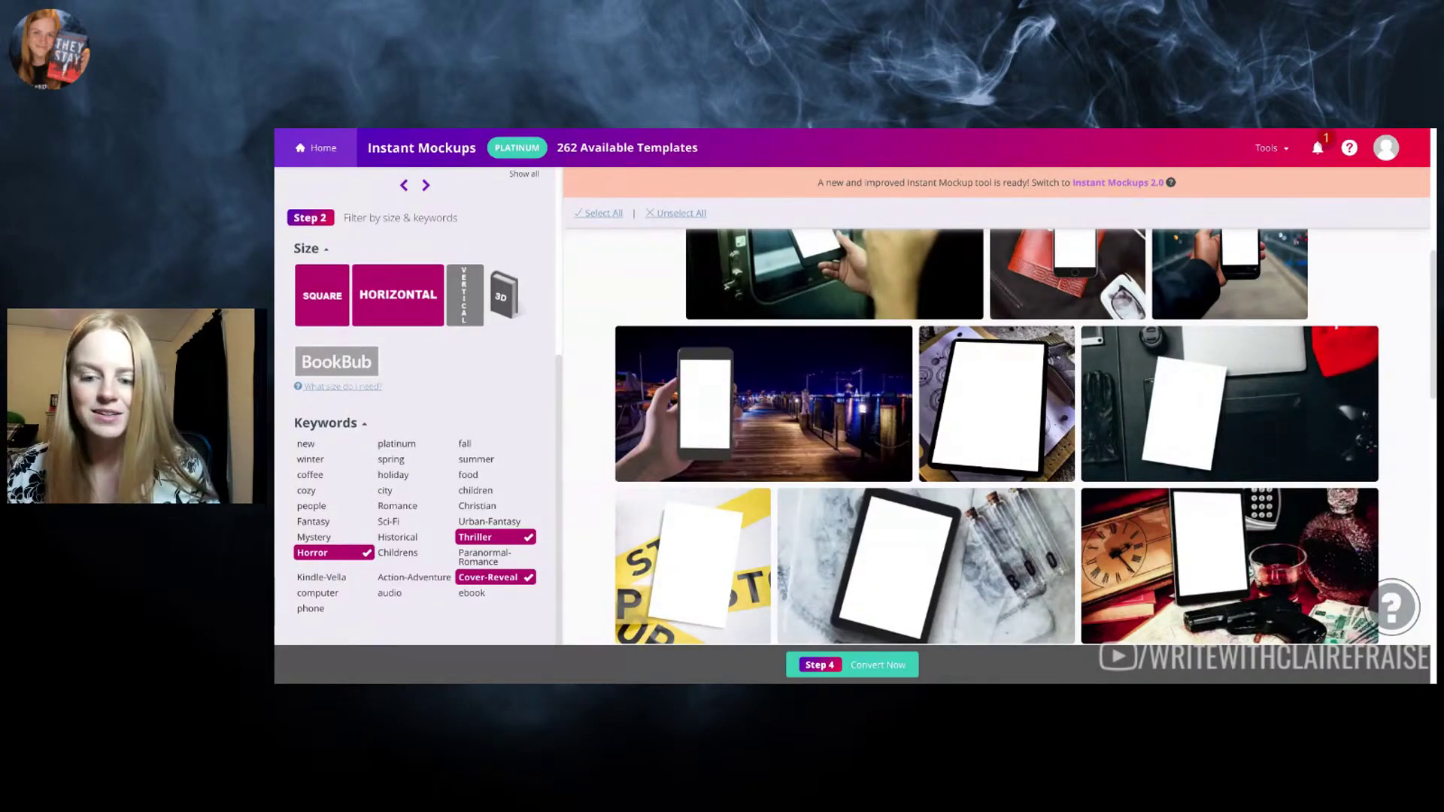
scroll(971, 347, down, 3)
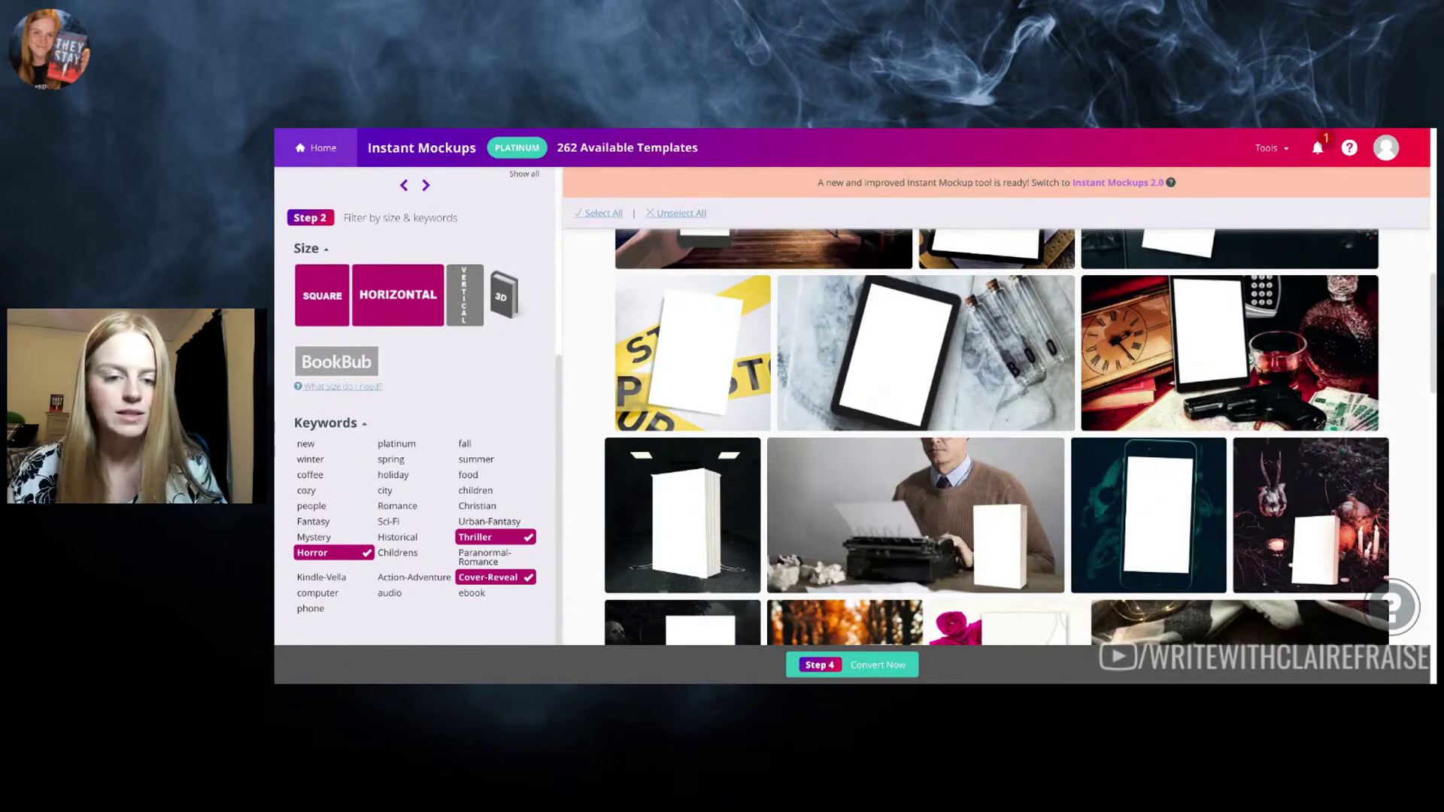
scroll(997, 437, down, 2)
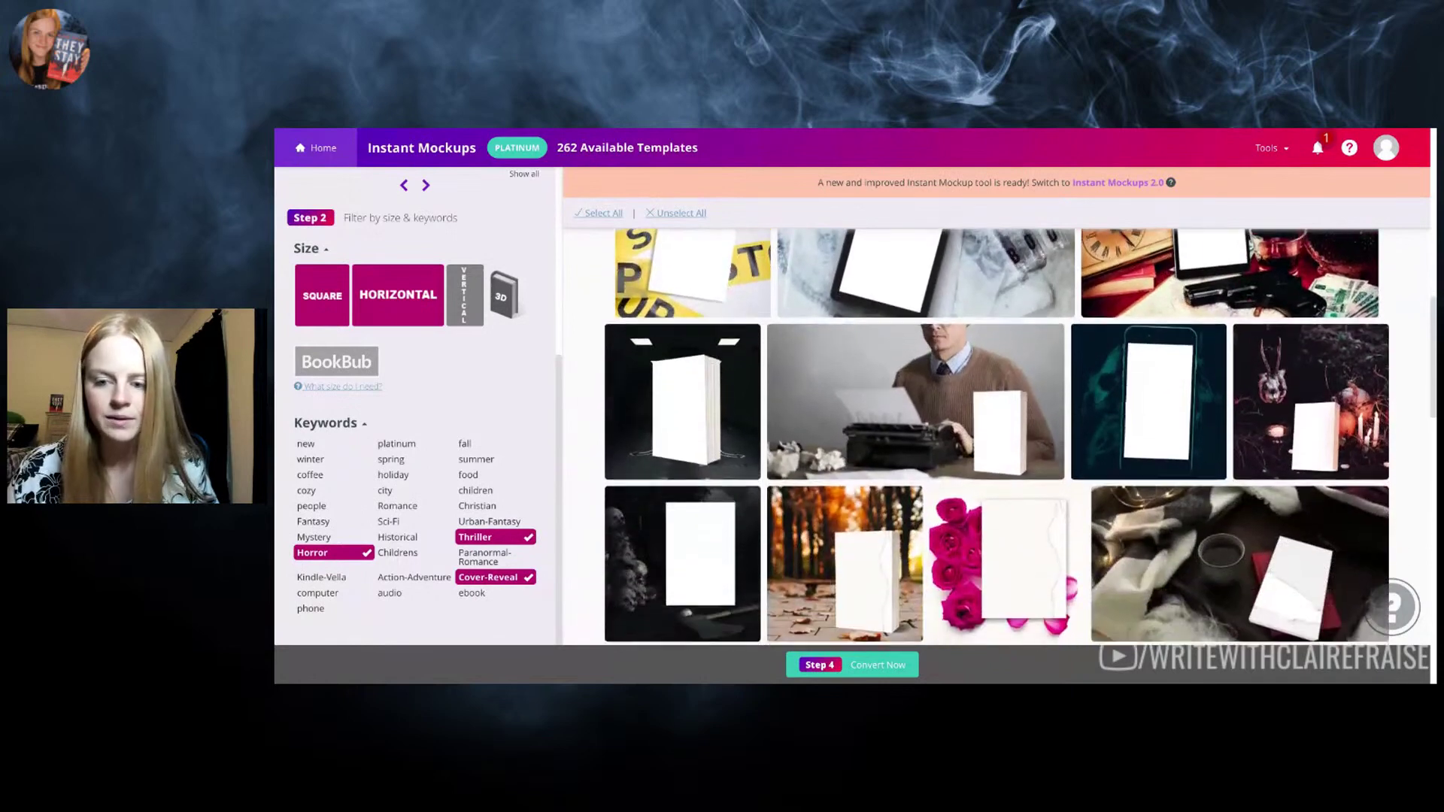
scroll(850, 437, down, 2)
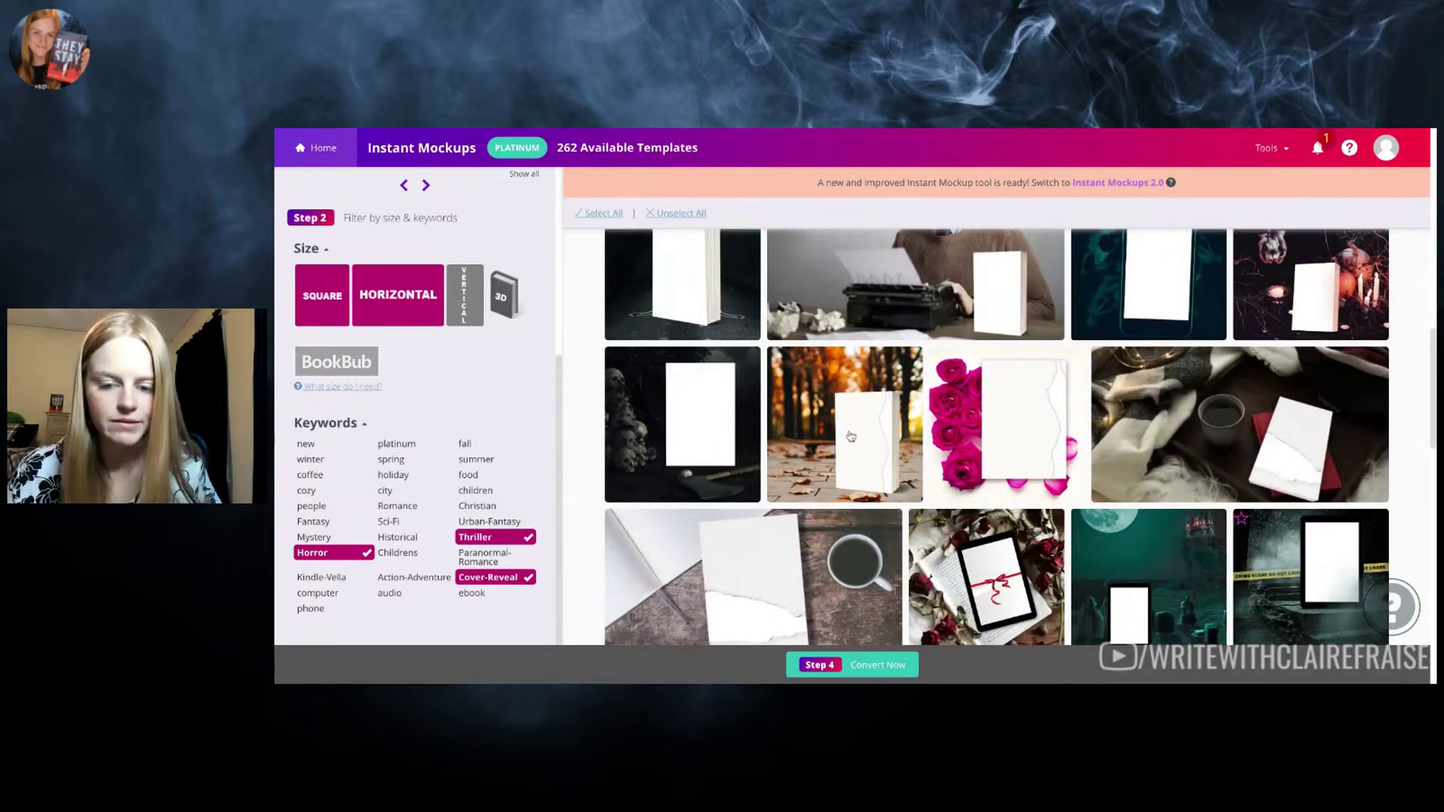
click(850, 437)
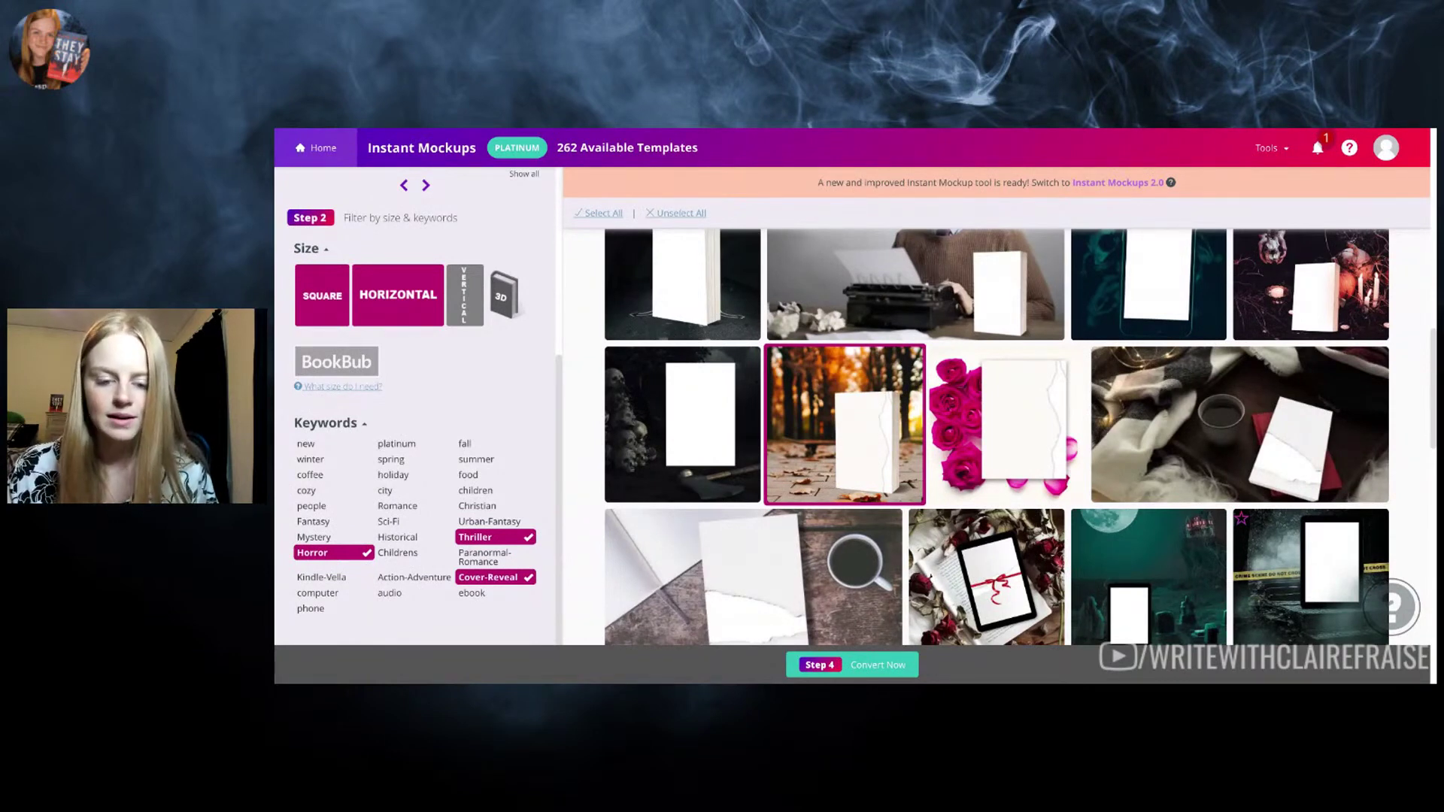
Step: Convert the selected template with the chosen cover and download the finished mockup image
click(862, 675)
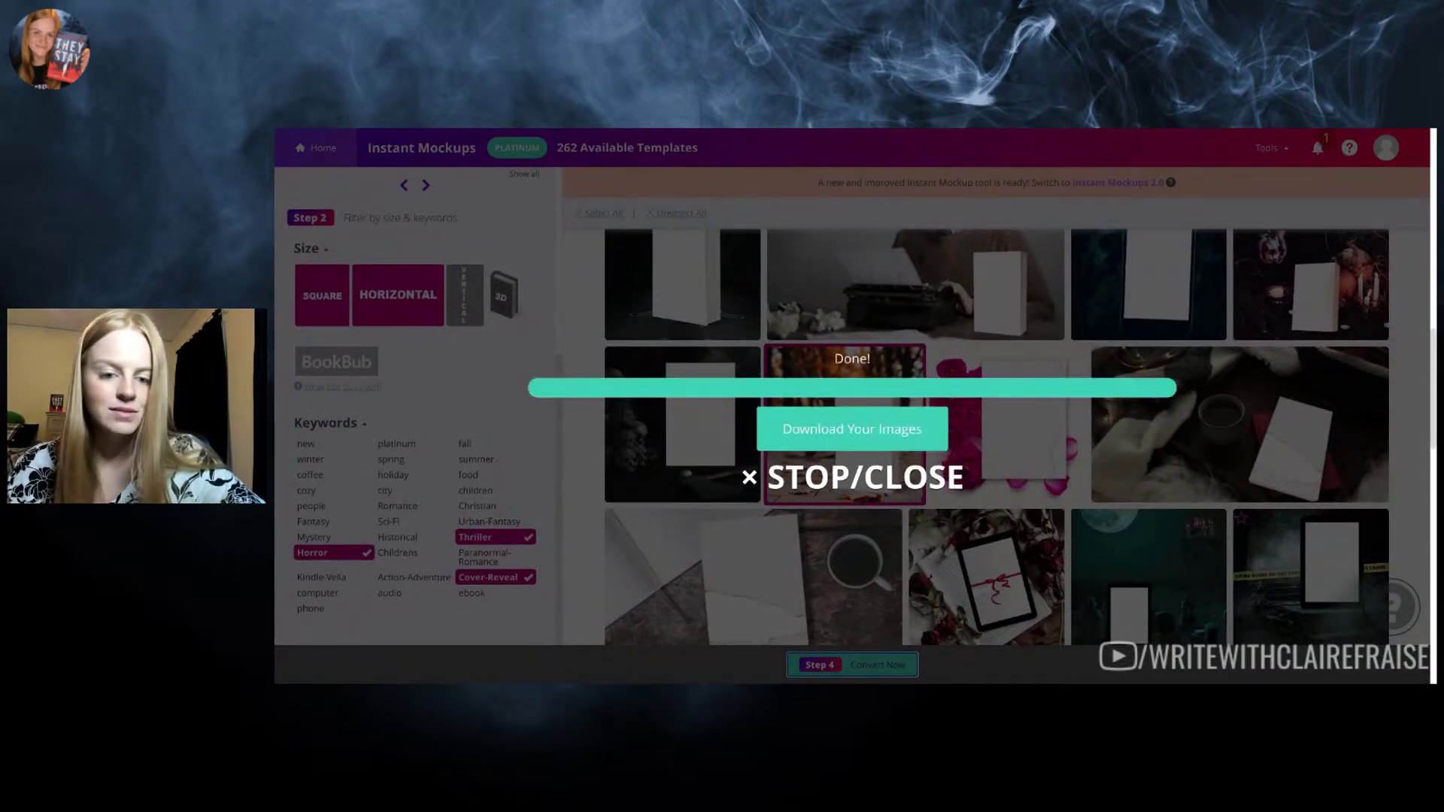
click(871, 426)
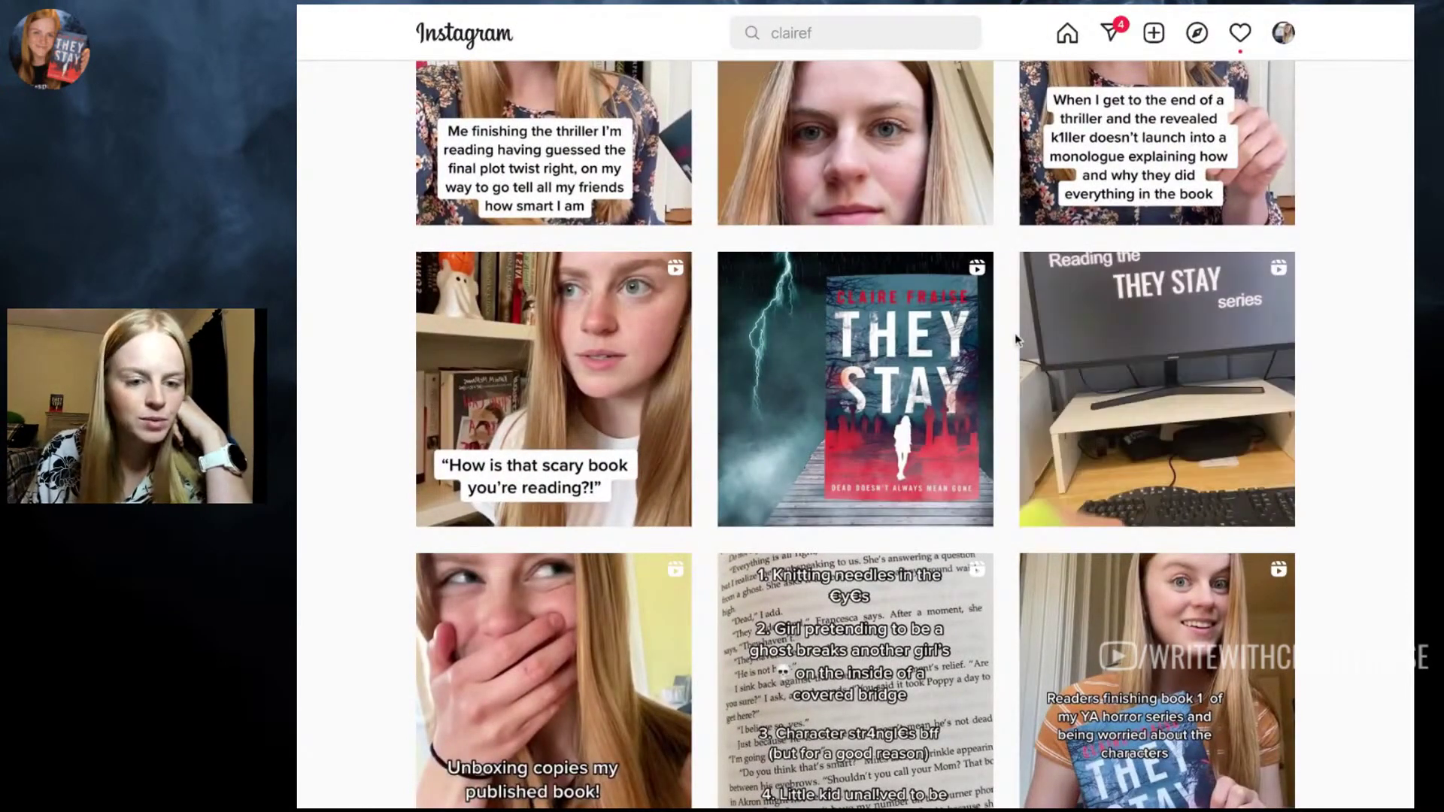
Step: Look through the author's Instagram profile posts for examples of THEY STAY book mockups in use
scroll(1008, 335, up, 8)
scroll(1011, 338, up, 1)
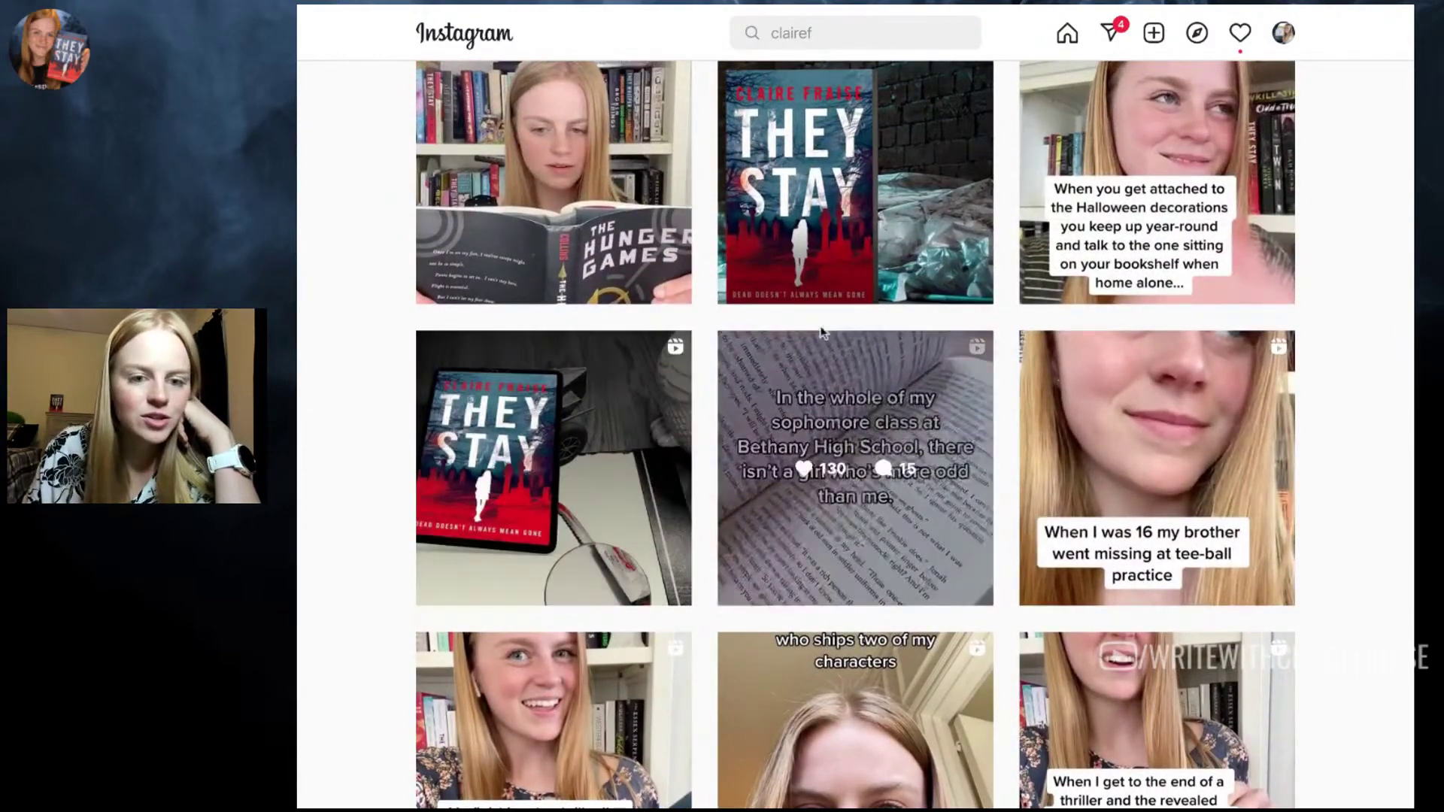
scroll(1367, 247, up, 9)
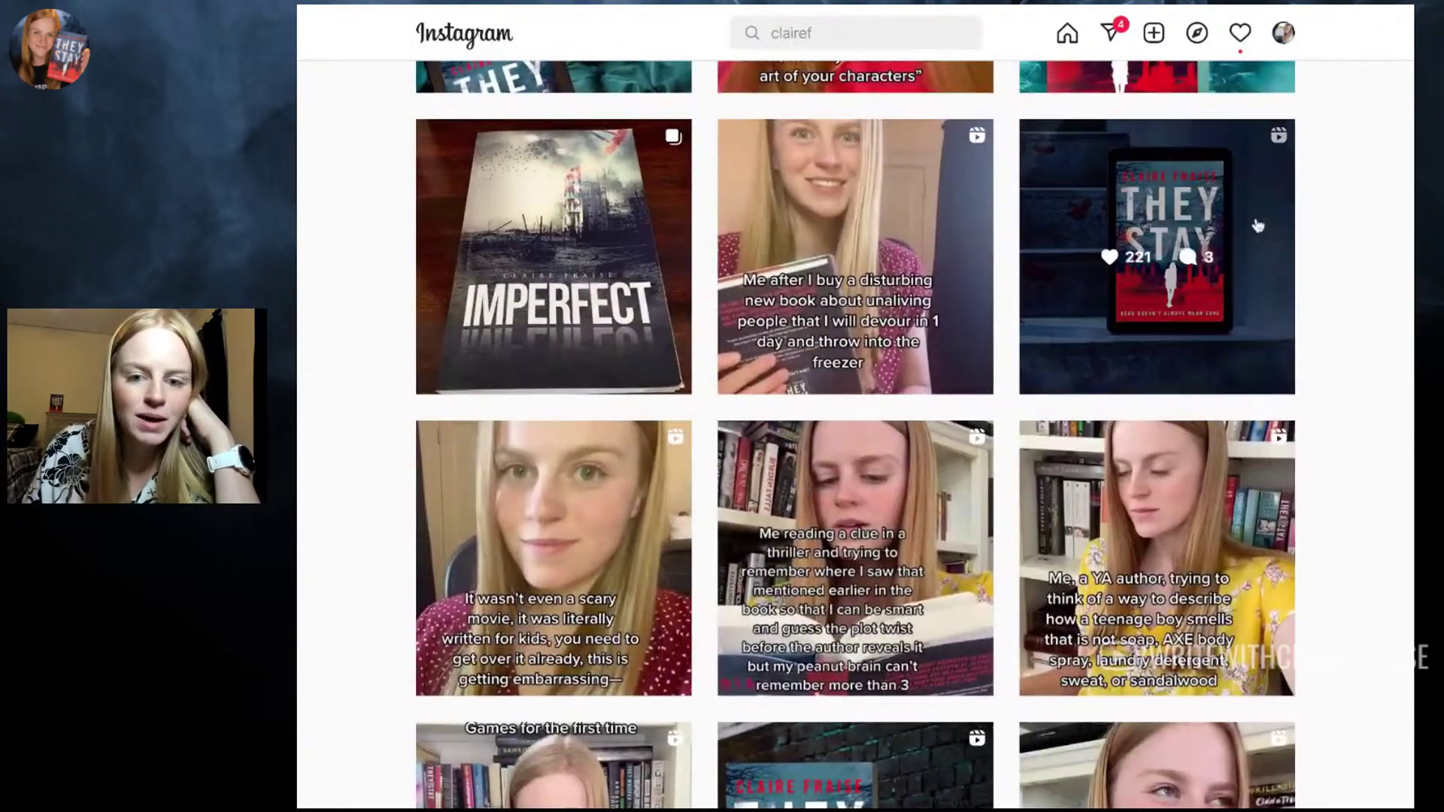
scroll(1309, 248, up, 3)
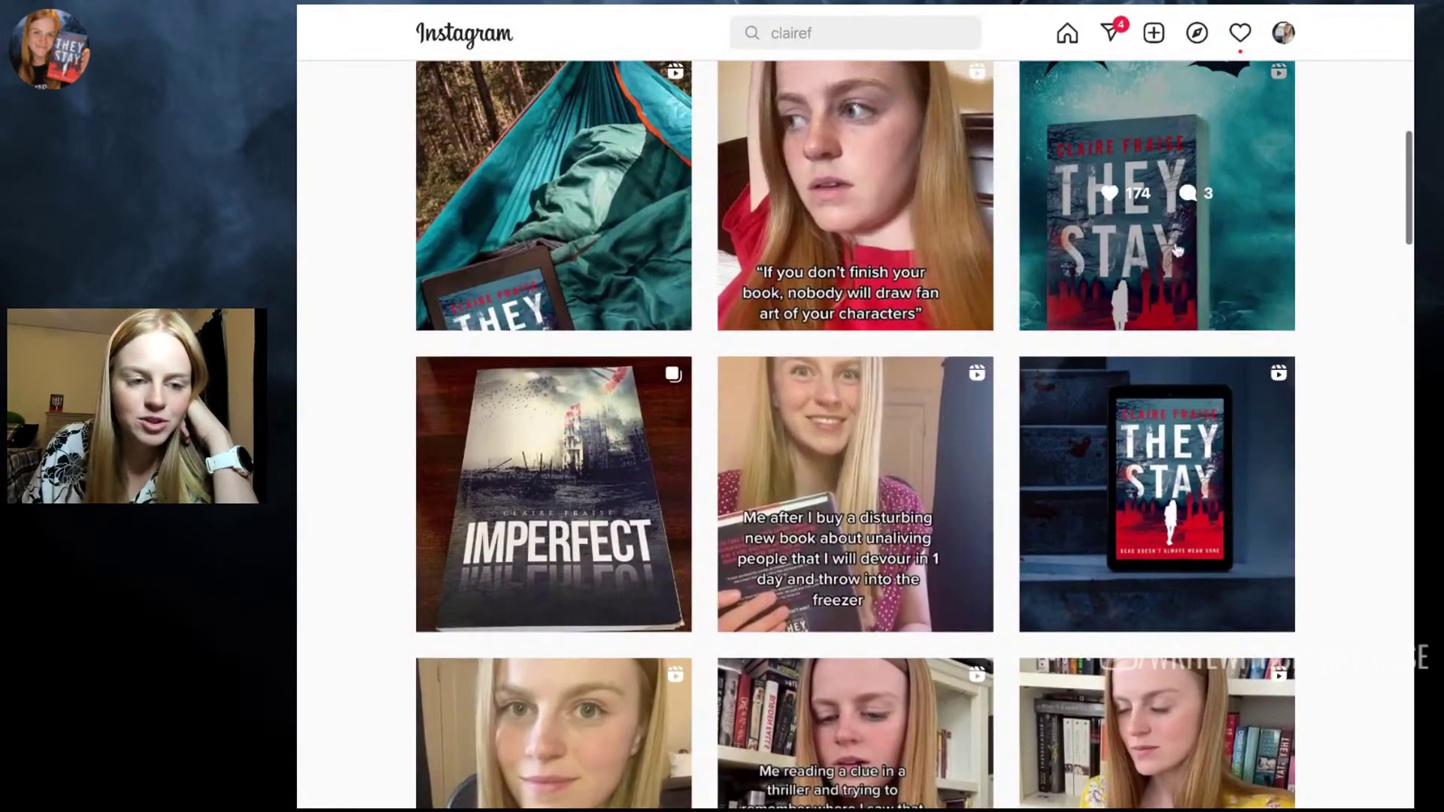
scroll(1302, 206, up, 8)
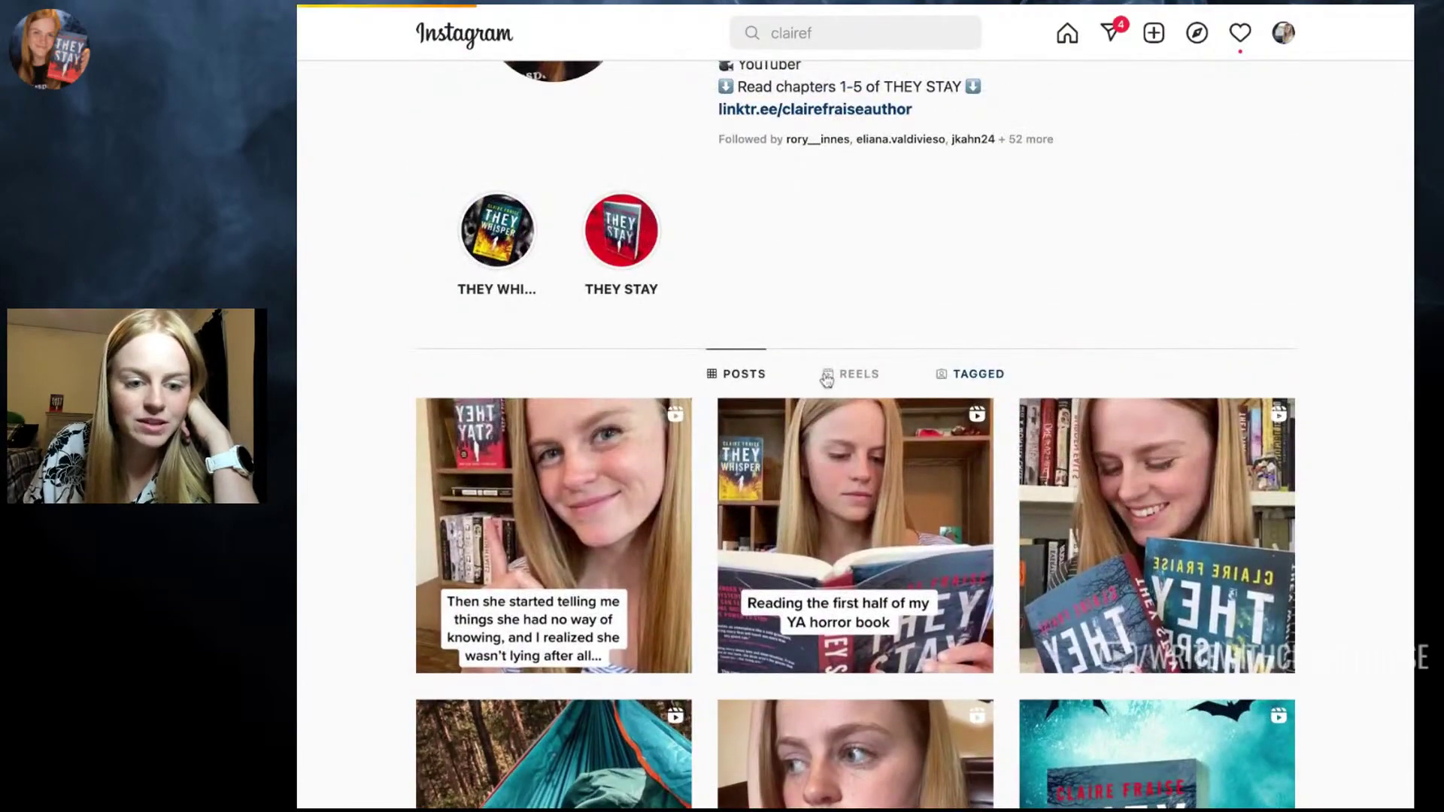
Step: Look through the Reels on the author's Instagram profile for video posts that use THEY STAY book mockups
click(827, 376)
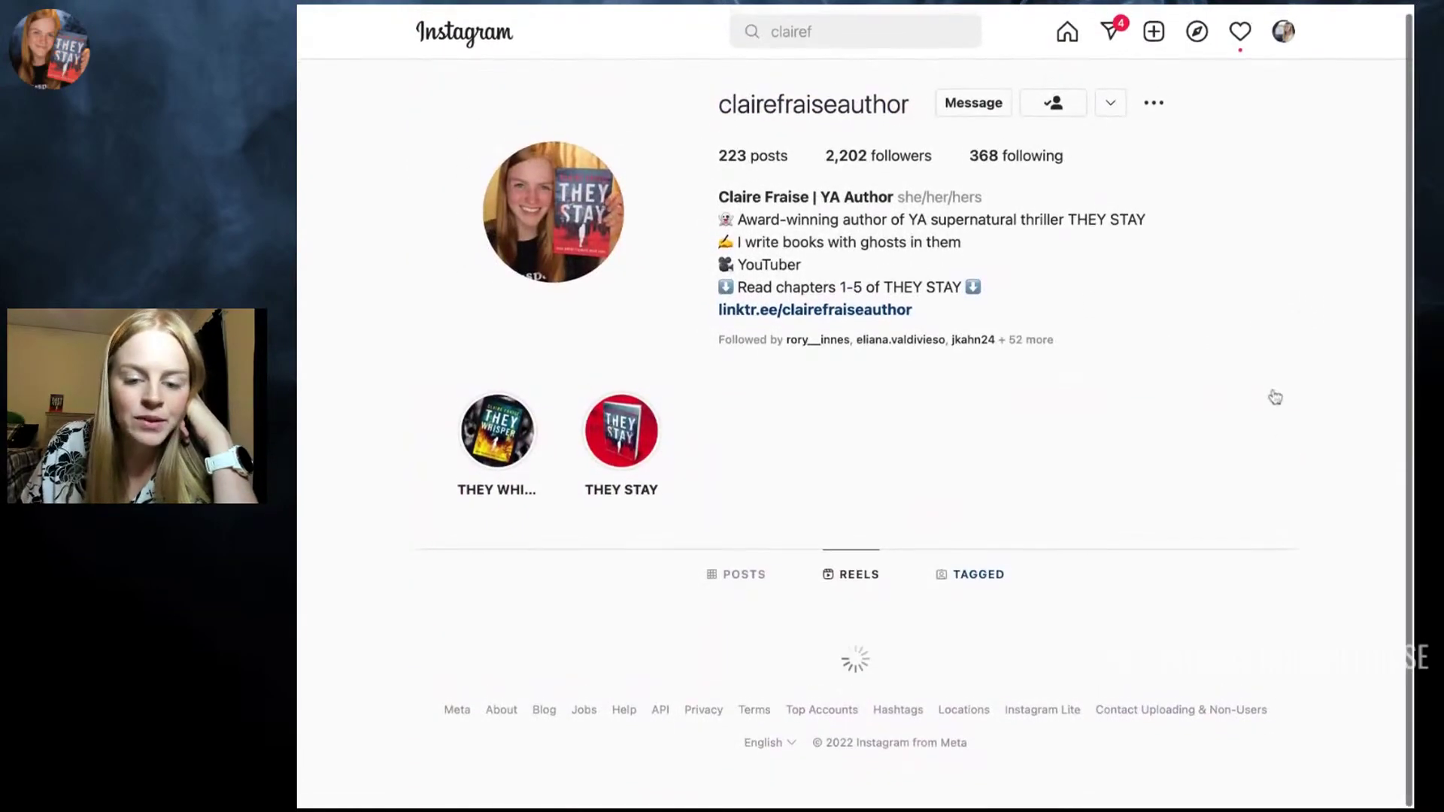
scroll(1256, 534, down, 6)
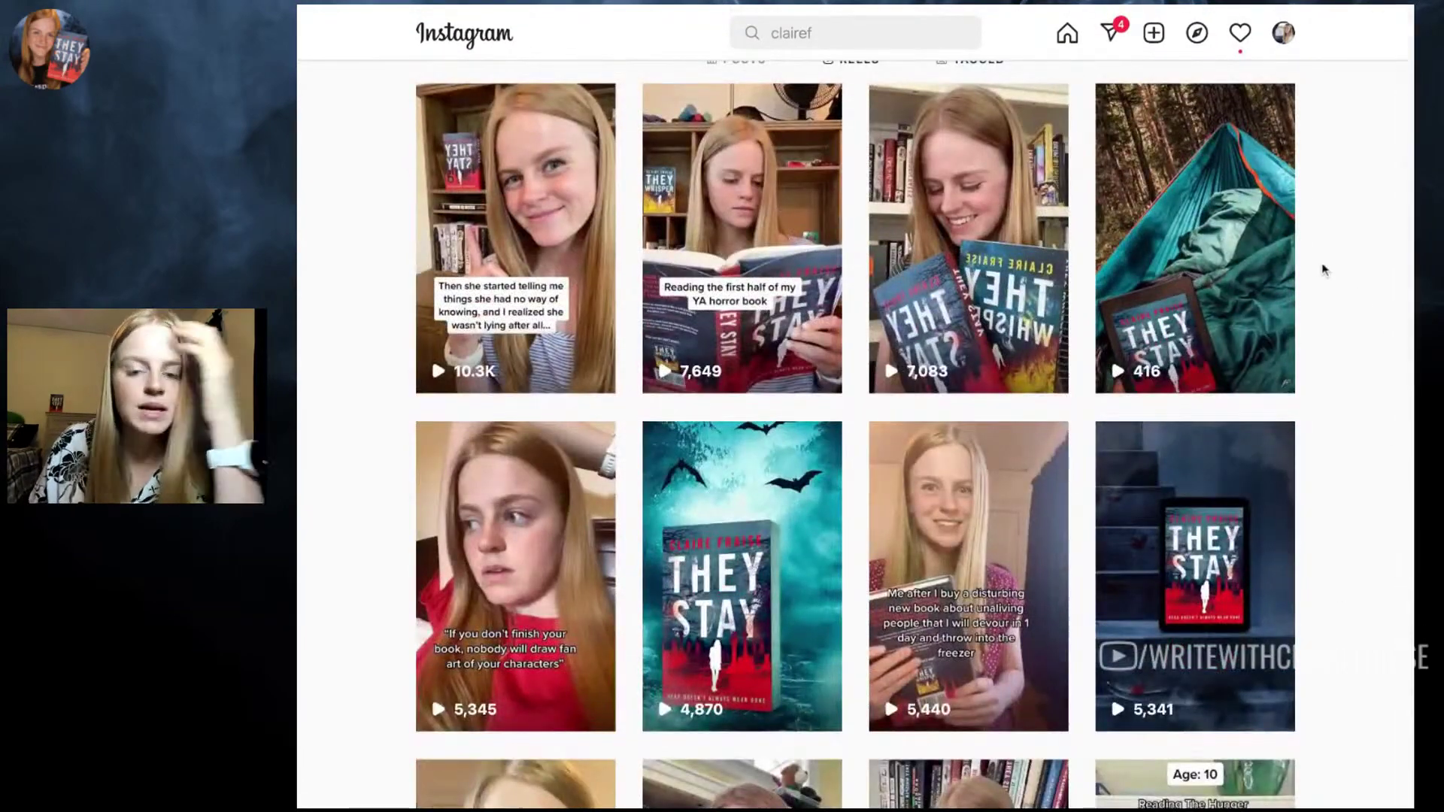
scroll(1315, 301, down, 11)
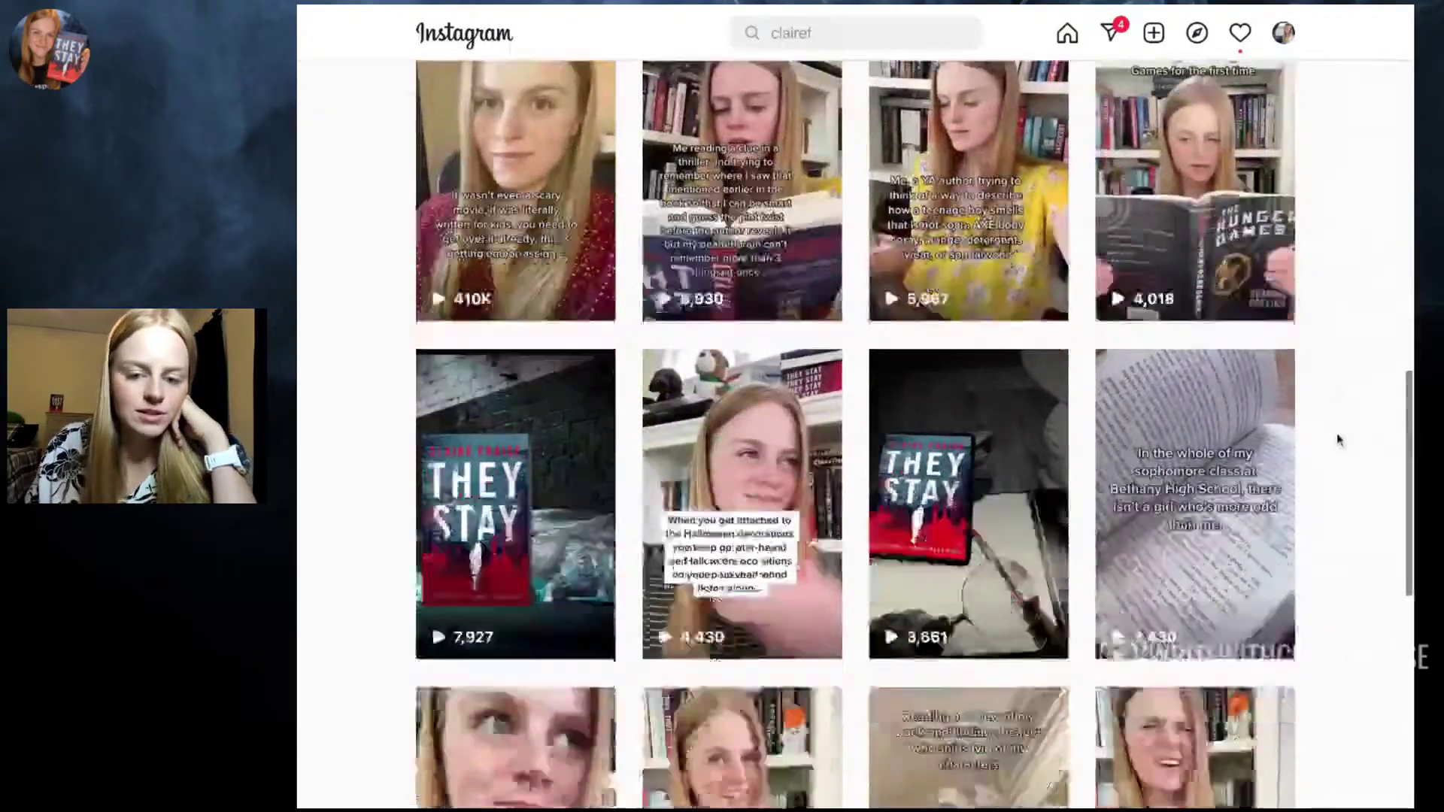
scroll(1338, 439, down, 16)
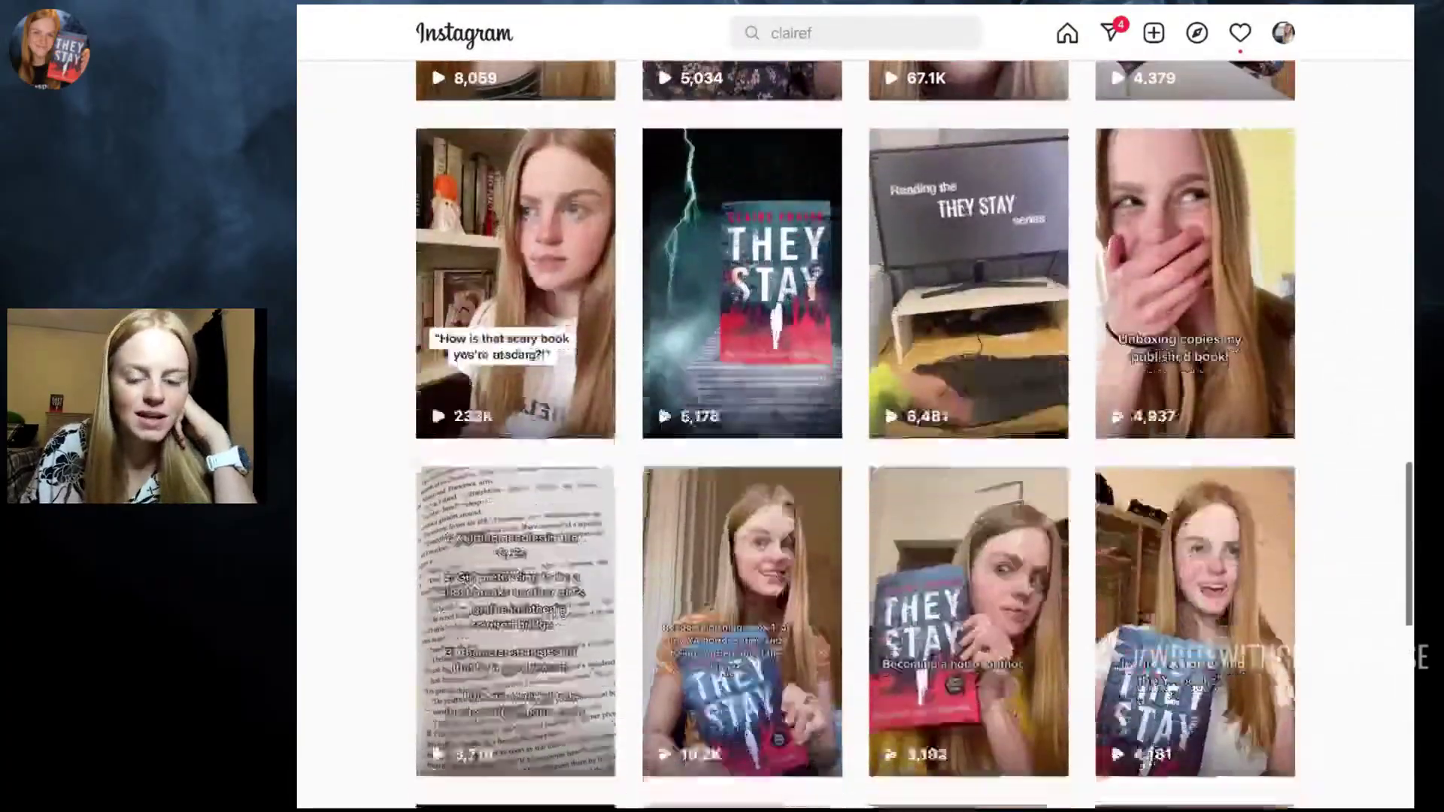
scroll(1338, 338, up, 20)
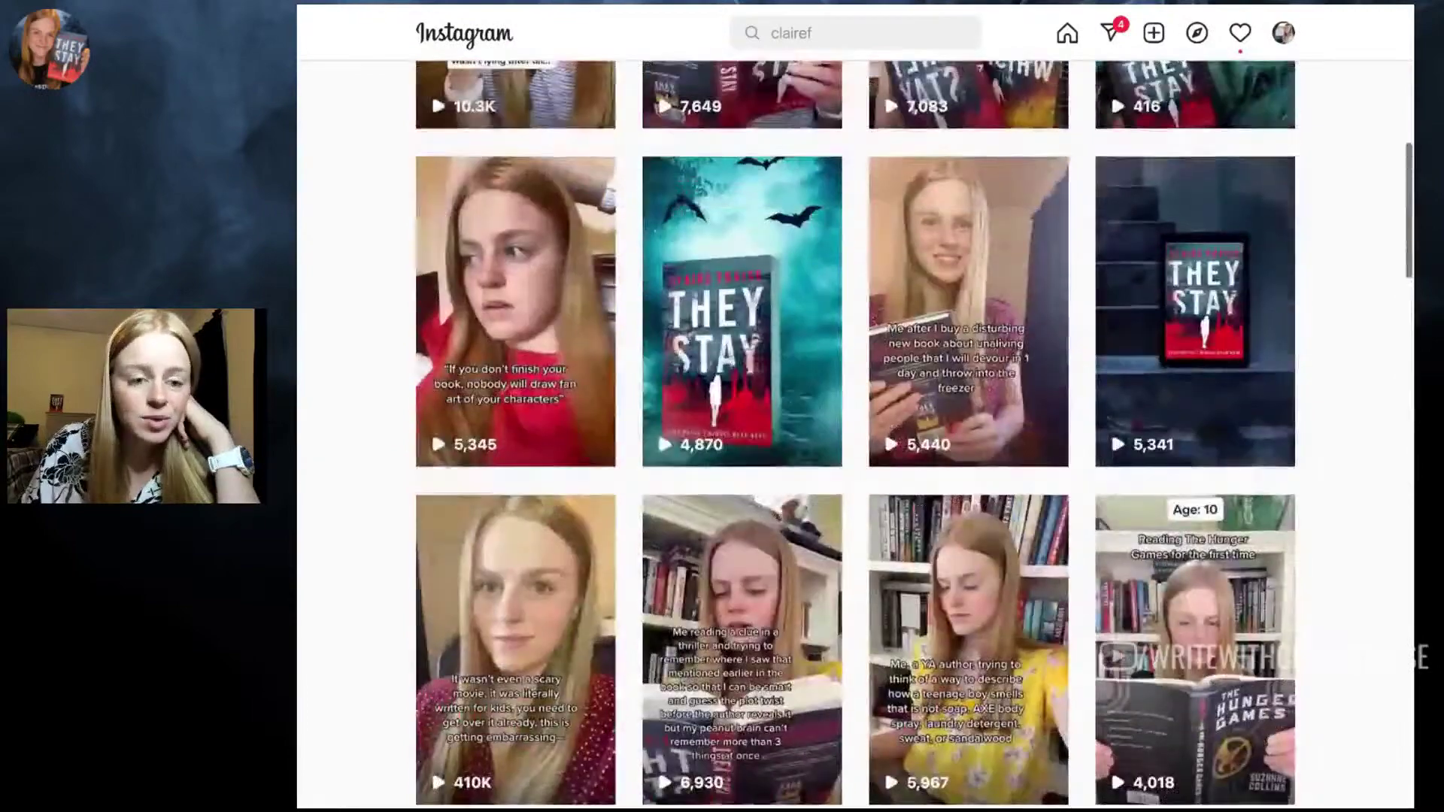
scroll(1338, 337, up, 5)
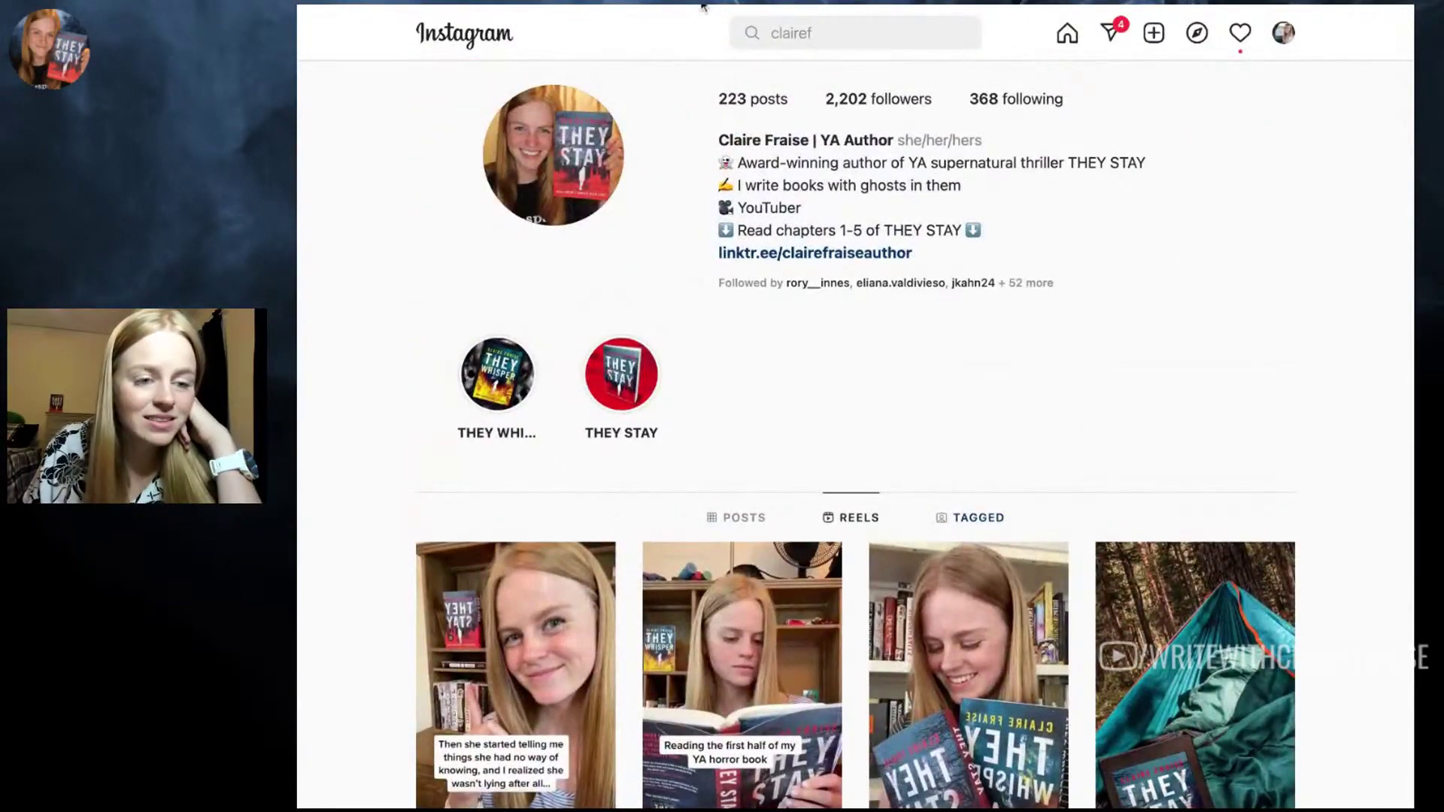